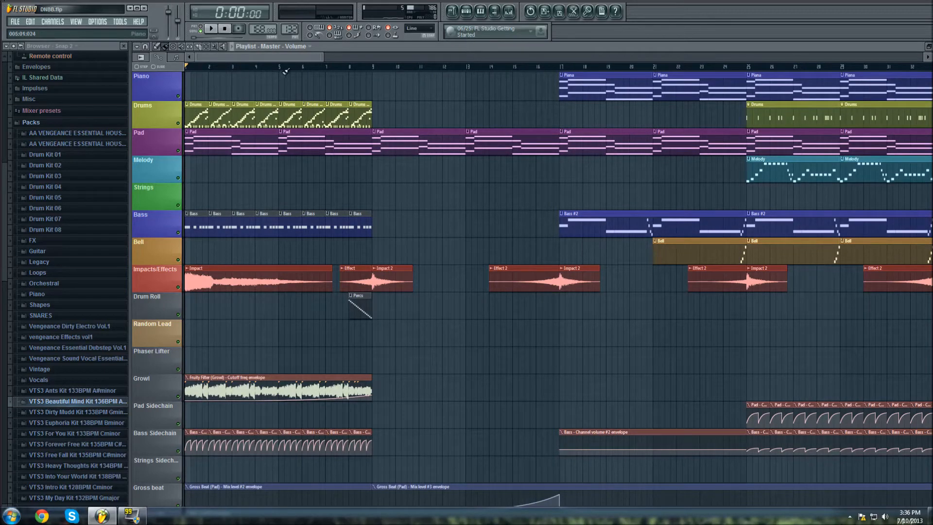
# Select bars 1 to 8 in the playlist timeline and play back the intro
pyautogui.moveTo(277, 57); pyautogui.dragTo(243, 57)
pyautogui.moveTo(375, 71); pyautogui.dragTo(7, 79)
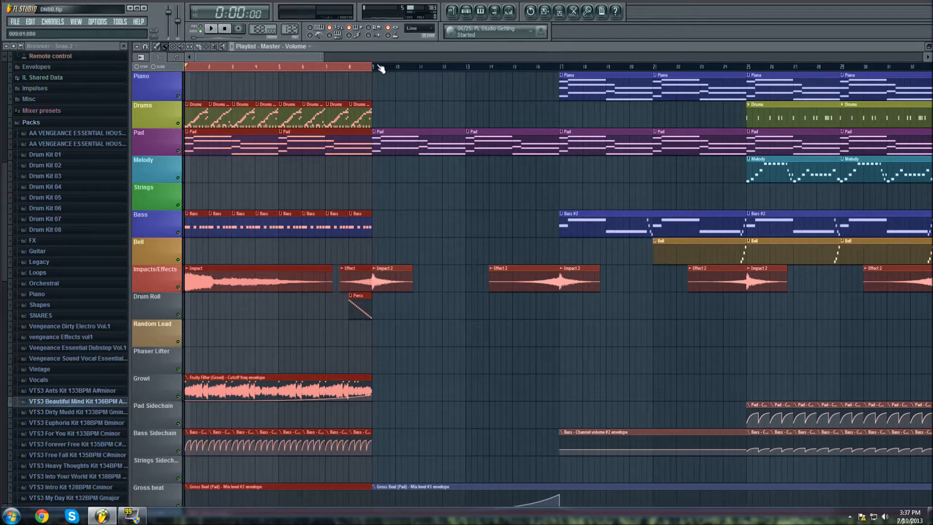
pyautogui.press('space')
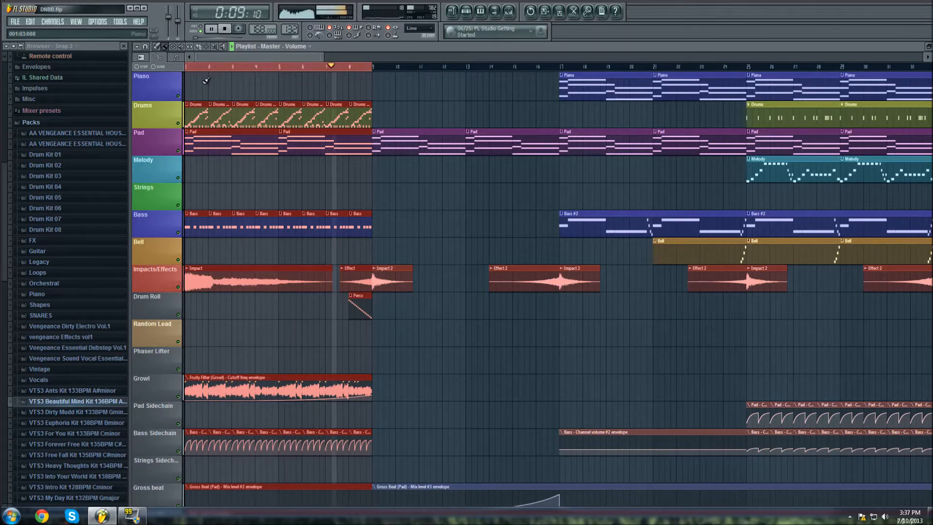
pyautogui.press('space')
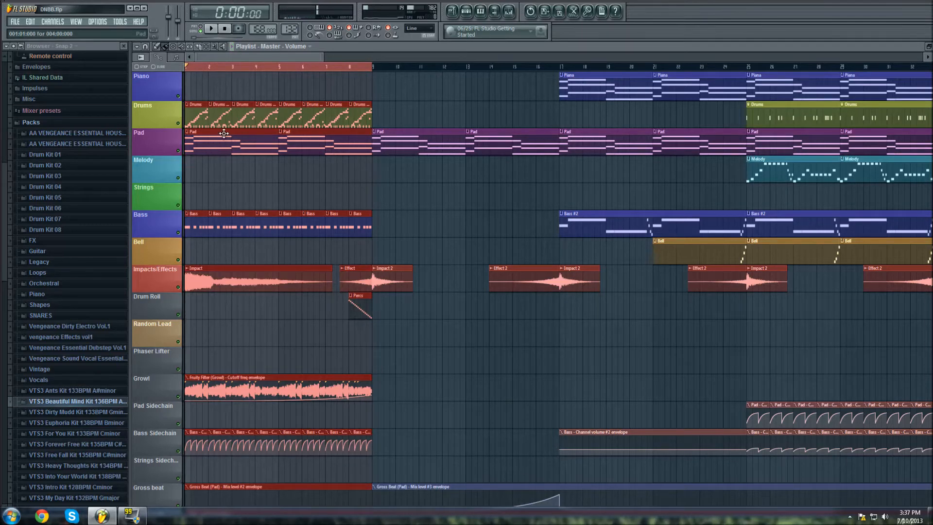
# Open the first Drums pattern in the step sequencer alongside the mixer and play it back
pyautogui.scroll(-8, 311, 228)
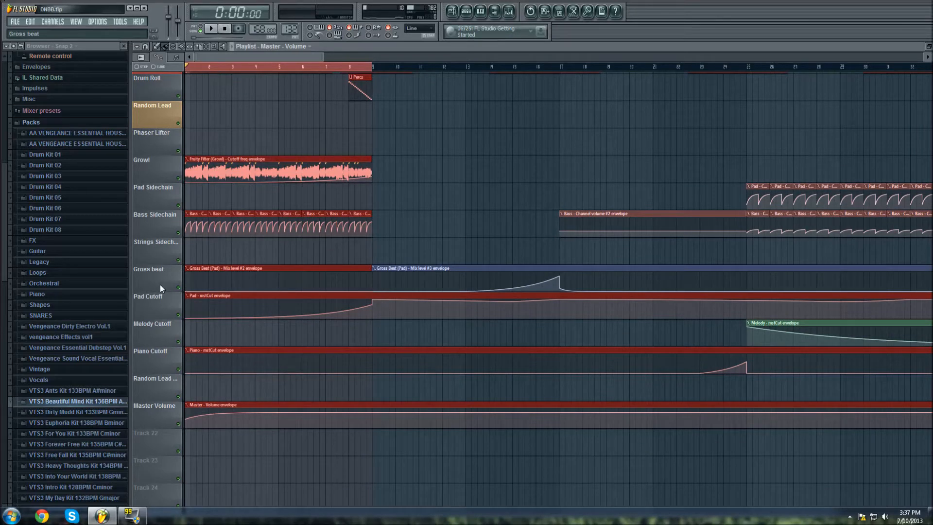
pyautogui.scroll(7, 263, 276)
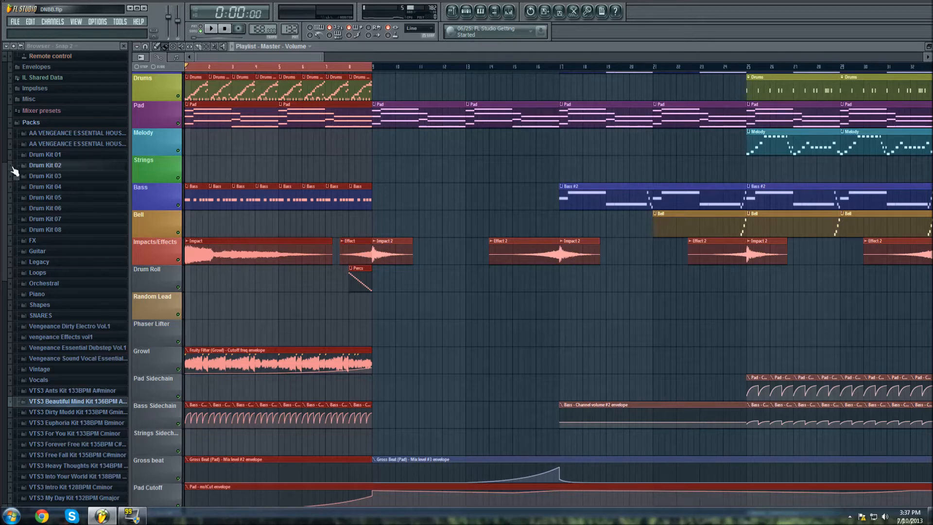
pyautogui.scroll(1, 200, 112)
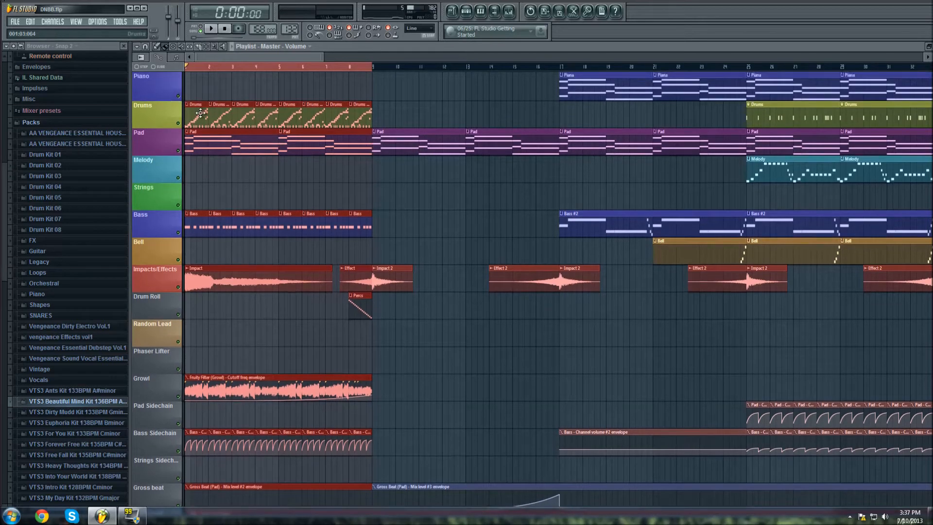
pyautogui.doubleClick(200, 112)
pyautogui.click(466, 11)
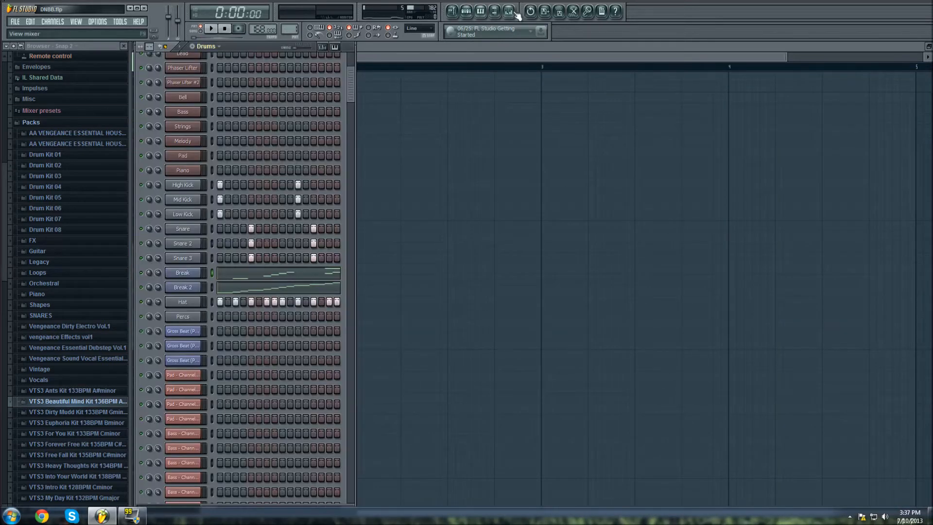
pyautogui.click(514, 13)
pyautogui.rightClick(174, 412)
pyautogui.click(177, 399)
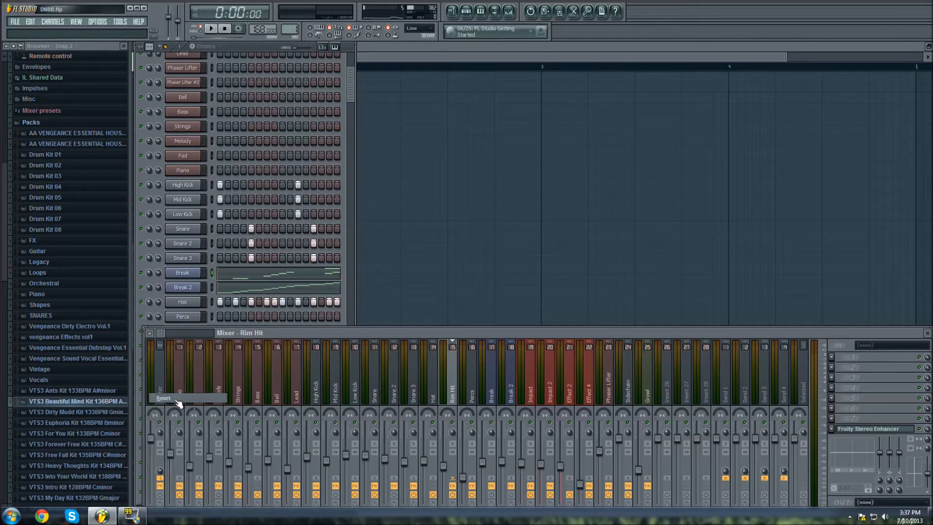
pyautogui.press('space')
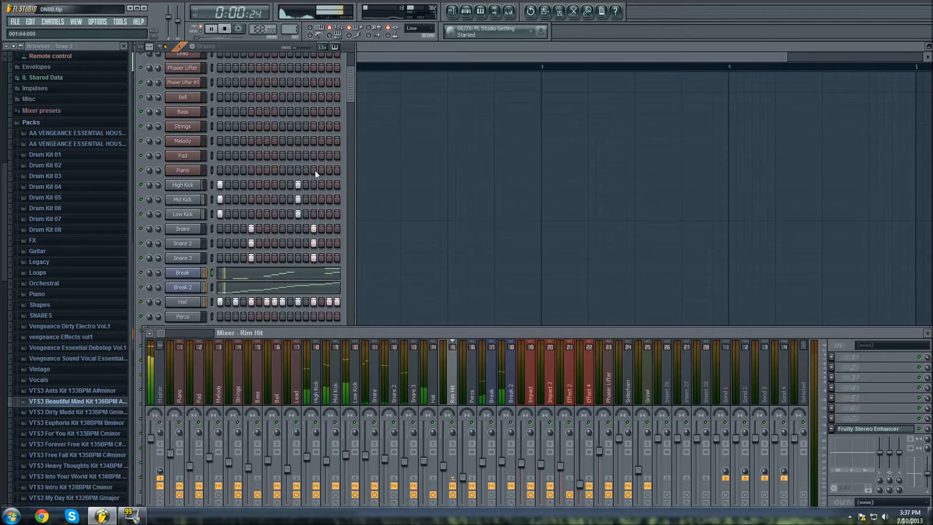
pyautogui.press('space')
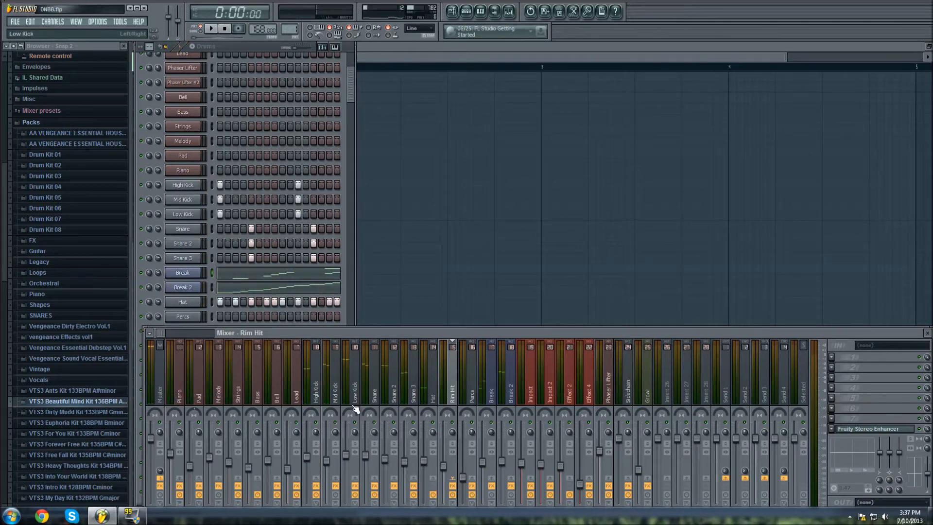
# Inspect the mixer effects on the High Kick, Mid Kick and Break tracks and the High Kick channel's sample settings
pyautogui.click(332, 391)
pyautogui.click(318, 398)
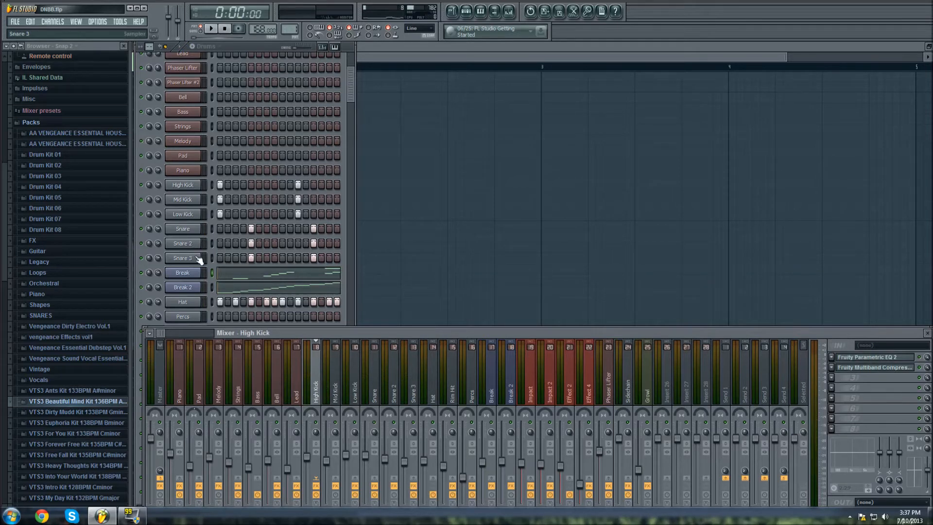
pyautogui.click(190, 190)
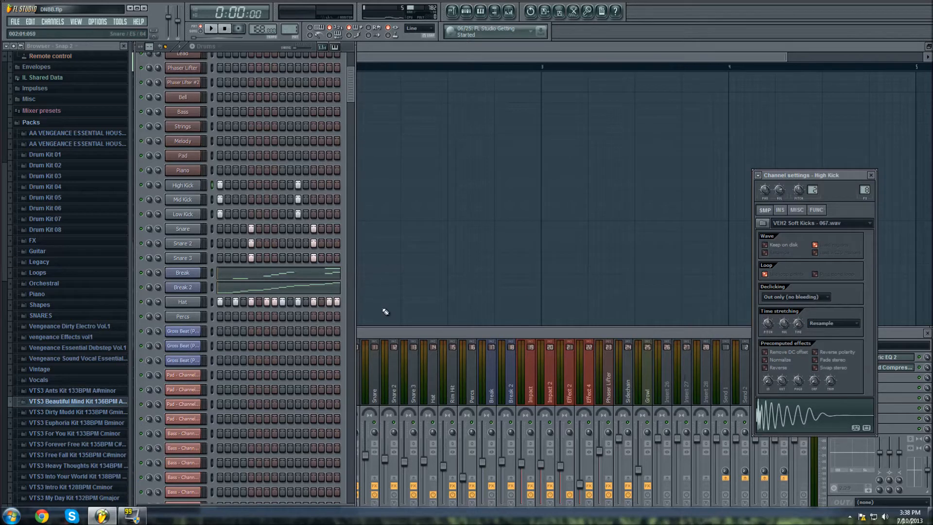
pyautogui.click(393, 340)
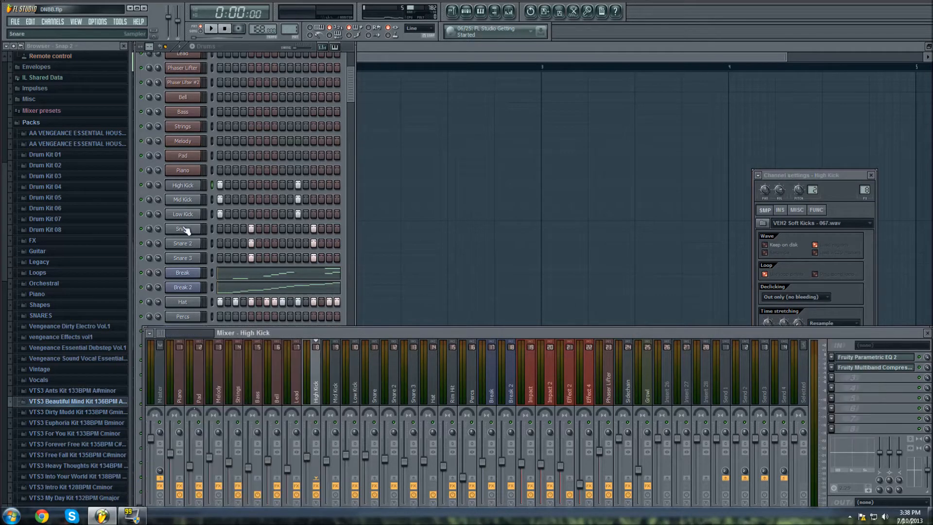
pyautogui.click(343, 385)
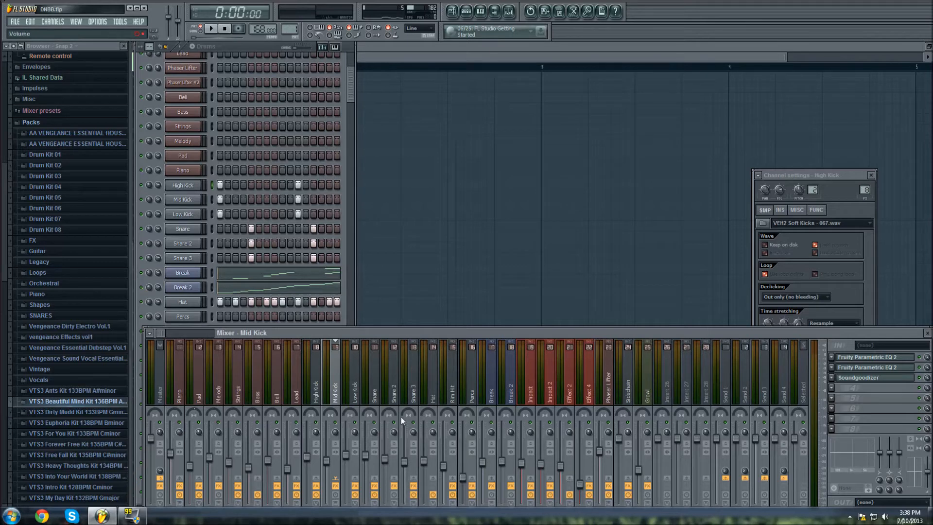
pyautogui.click(493, 398)
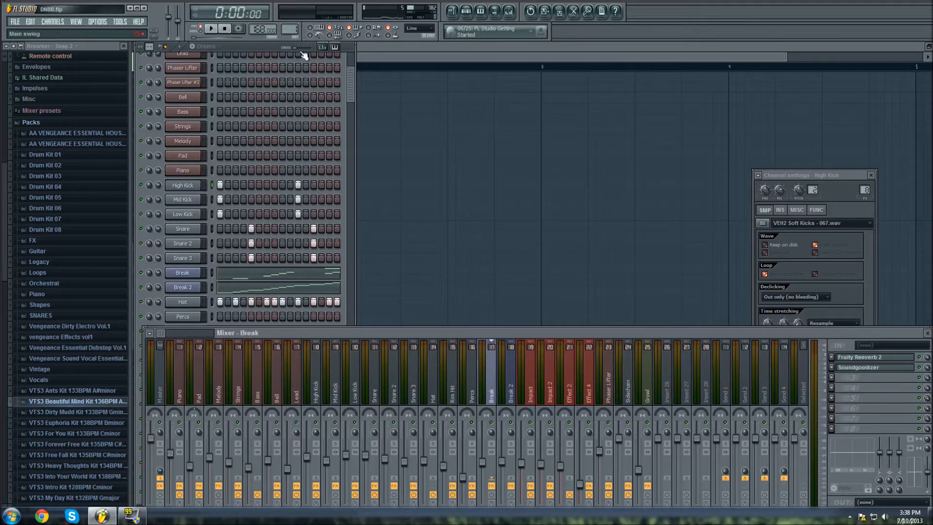
# Return to the playlist and play the selected intro while watching the track levels in the mixer
pyautogui.click(451, 12)
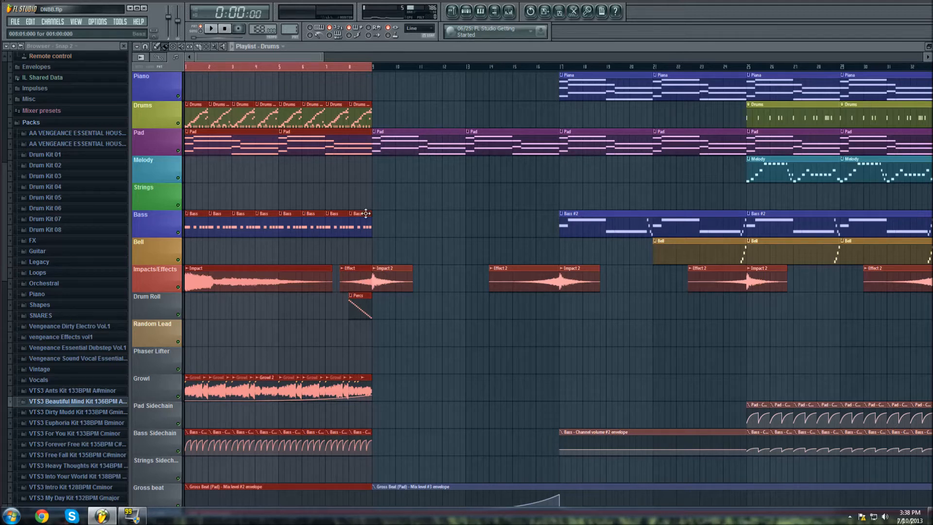
pyautogui.press('F9')
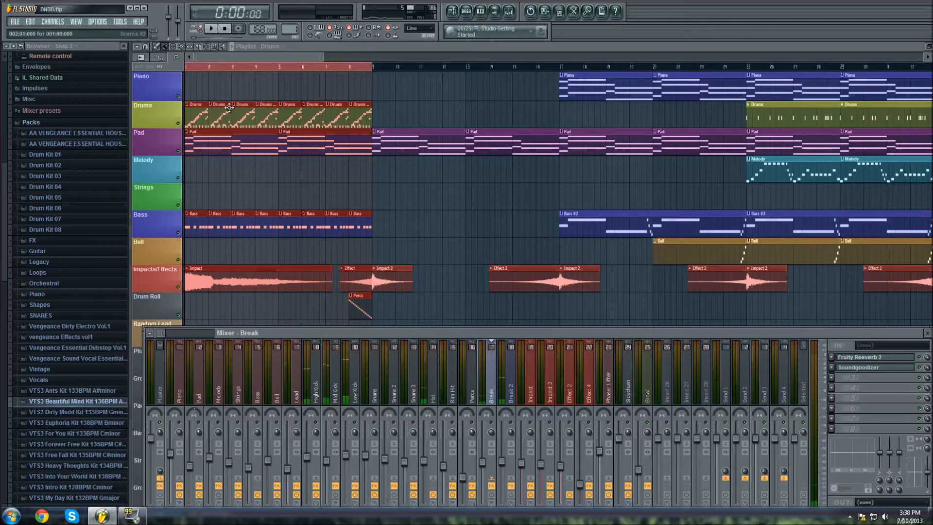
pyautogui.press('space')
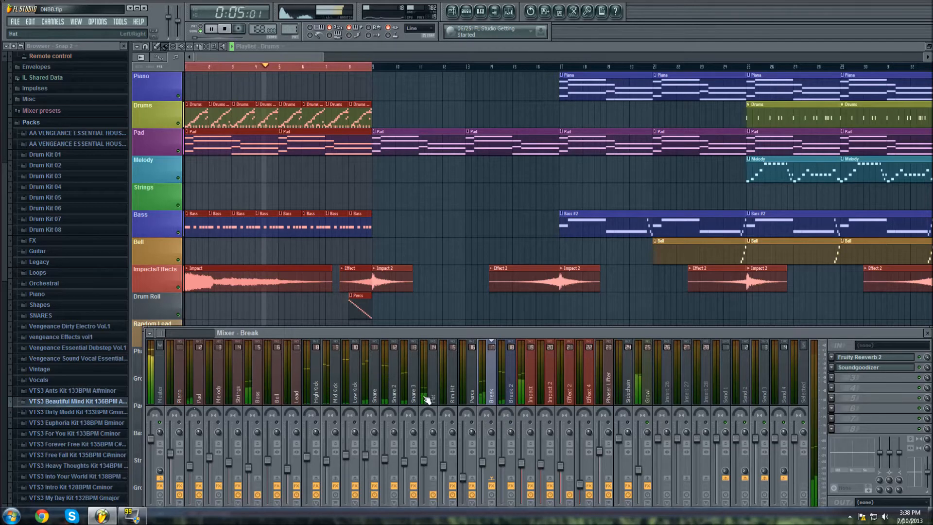
pyautogui.press('space')
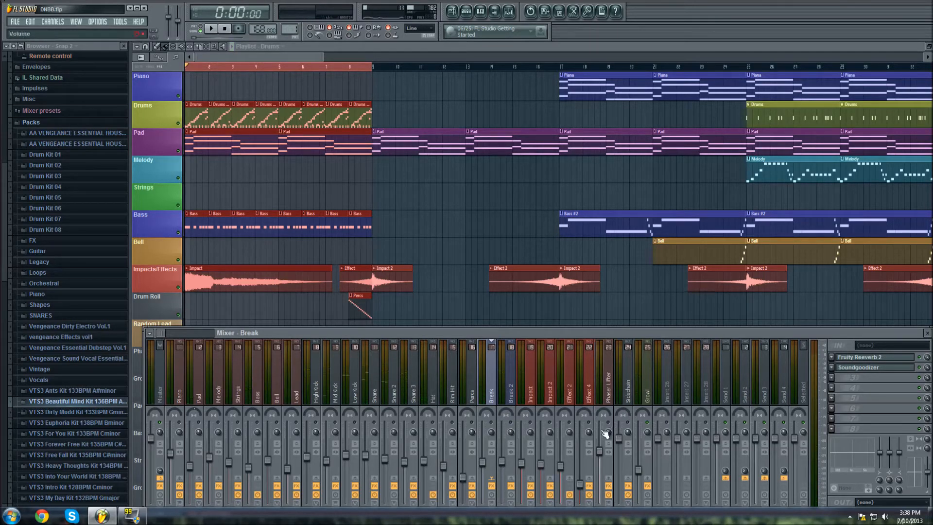
pyautogui.press('F9')
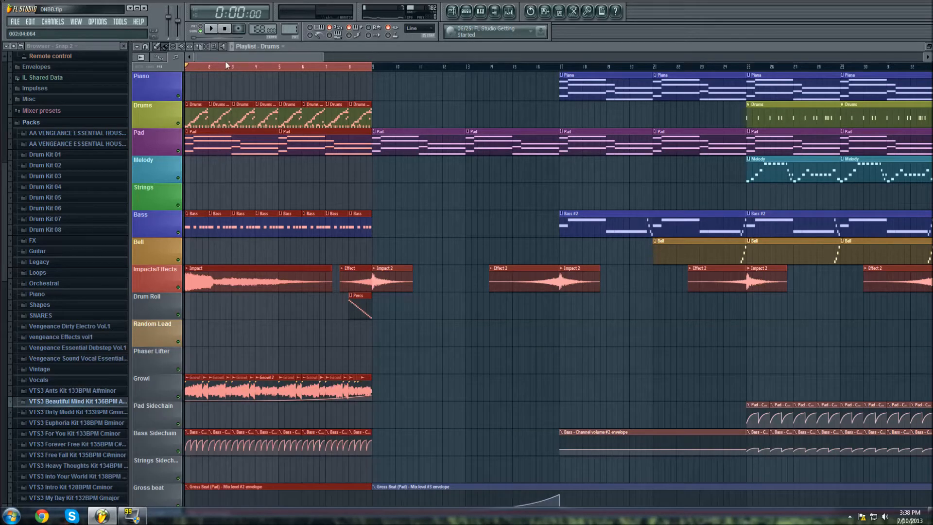
# Select the timeline from bar 9 onward and audition the Percs pattern from the Drum Roll track with the step sequencer and mixer showing
pyautogui.moveTo(374, 67); pyautogui.dragTo(931, 74)
pyautogui.doubleClick(342, 302)
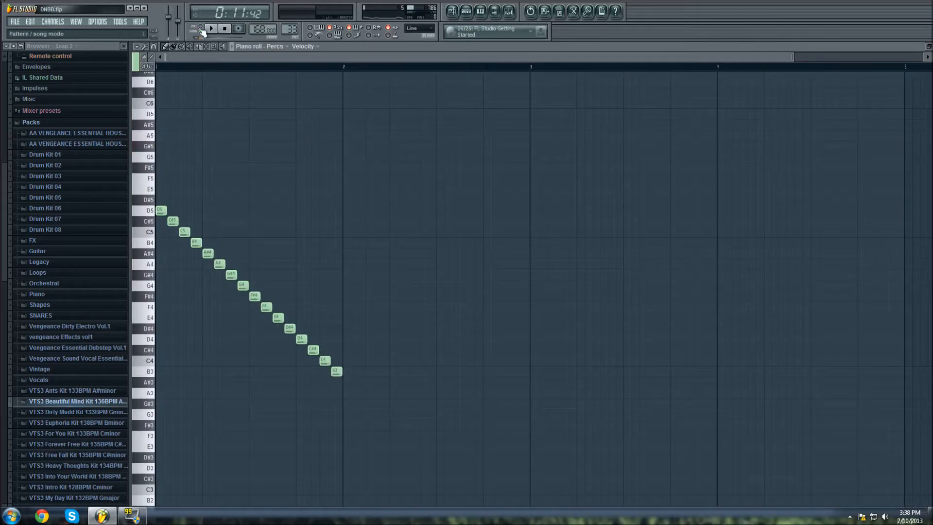
pyautogui.click(466, 11)
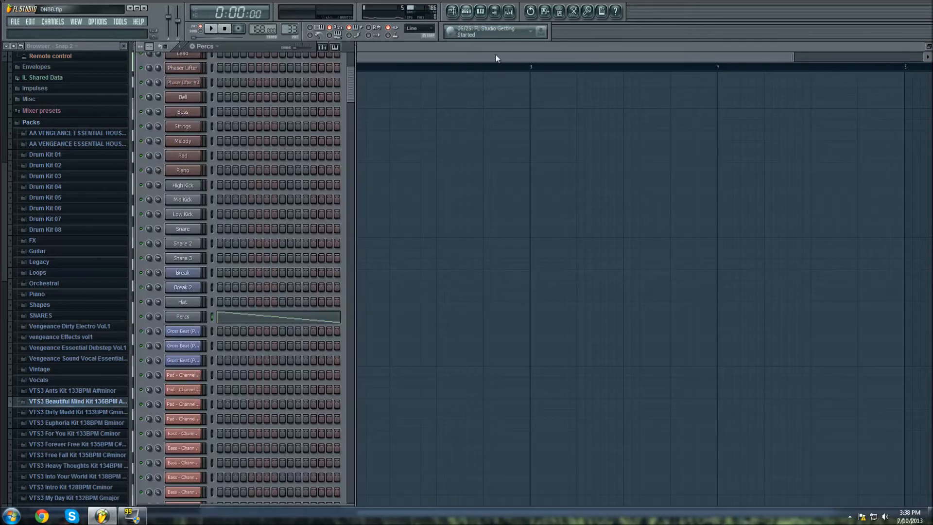
pyautogui.click(508, 11)
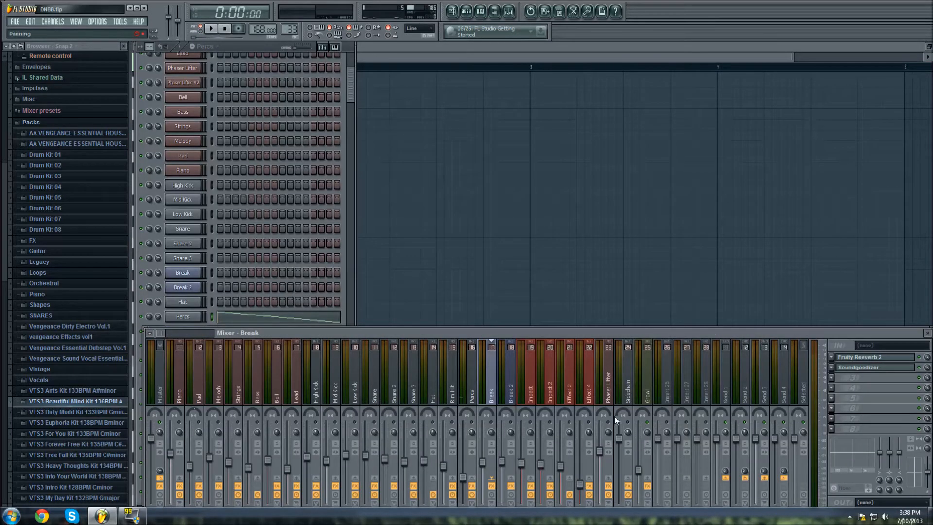
pyautogui.rightClick(646, 423)
pyautogui.press('space')
pyautogui.press('space')
# Extend the playlist's timeline selection so it runs from bar 9 through bar 40
pyautogui.click(451, 11)
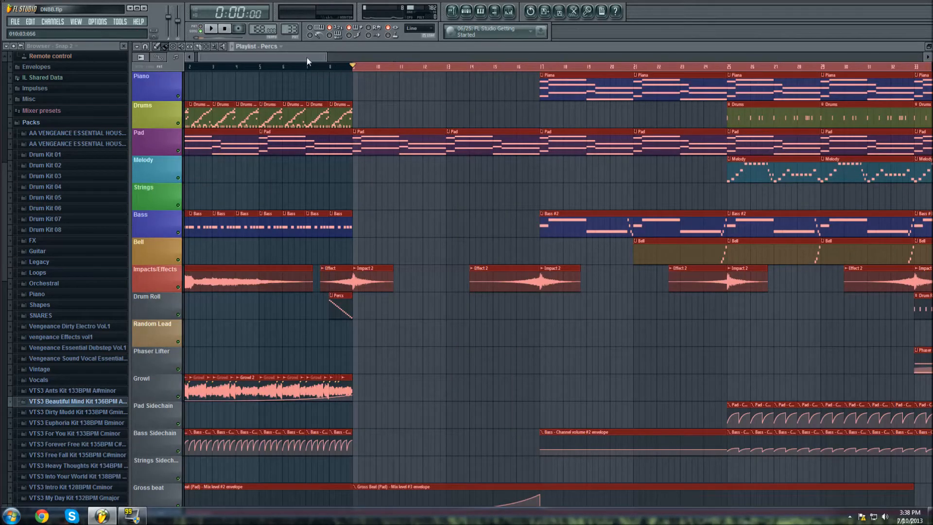
pyautogui.moveTo(318, 57); pyautogui.dragTo(391, 60)
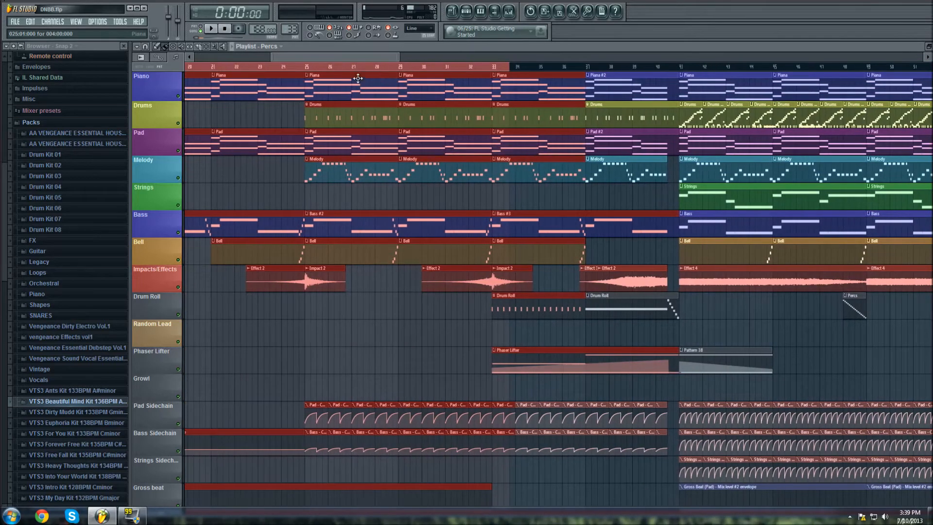
pyautogui.moveTo(503, 75); pyautogui.dragTo(677, 74)
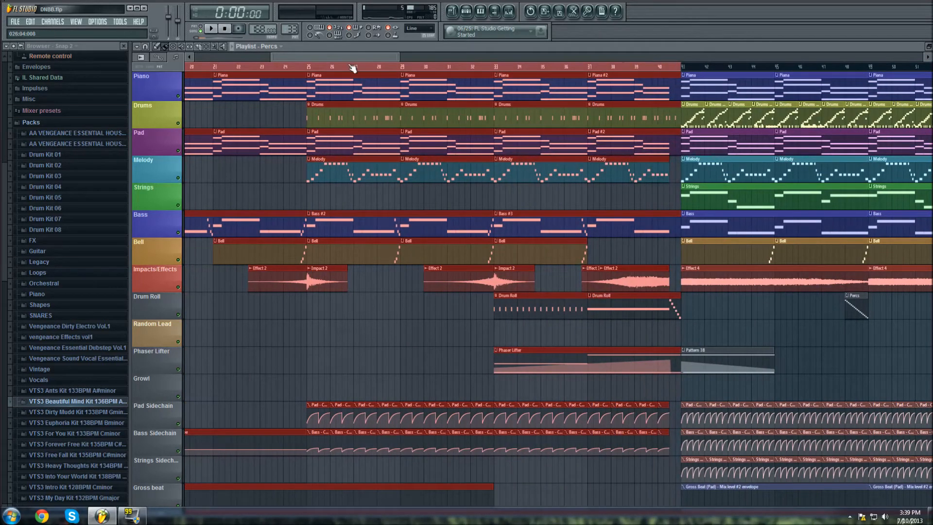
# Play the selected build-up section starting at bar 9, following the playback through the arrangement until near bar 40
pyautogui.moveTo(338, 59); pyautogui.dragTo(211, 60)
pyautogui.press('space')
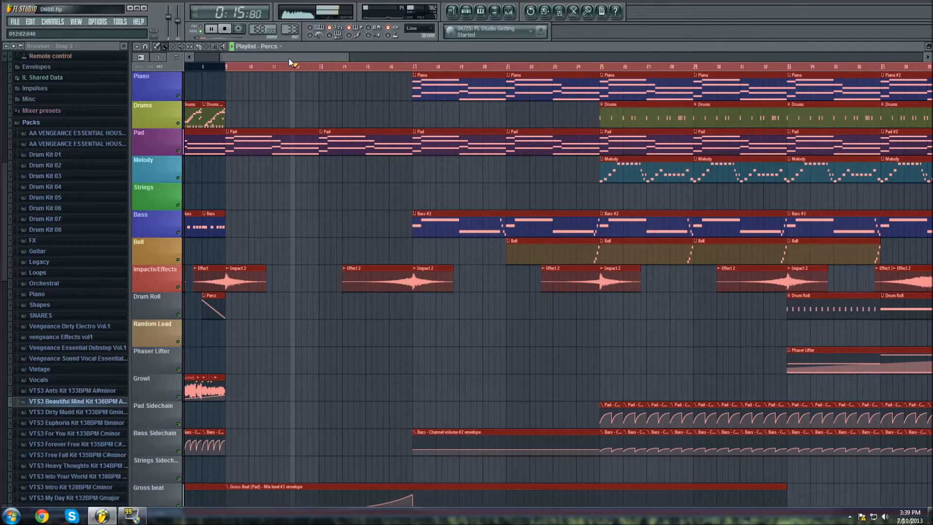
pyautogui.moveTo(288, 58); pyautogui.dragTo(304, 64)
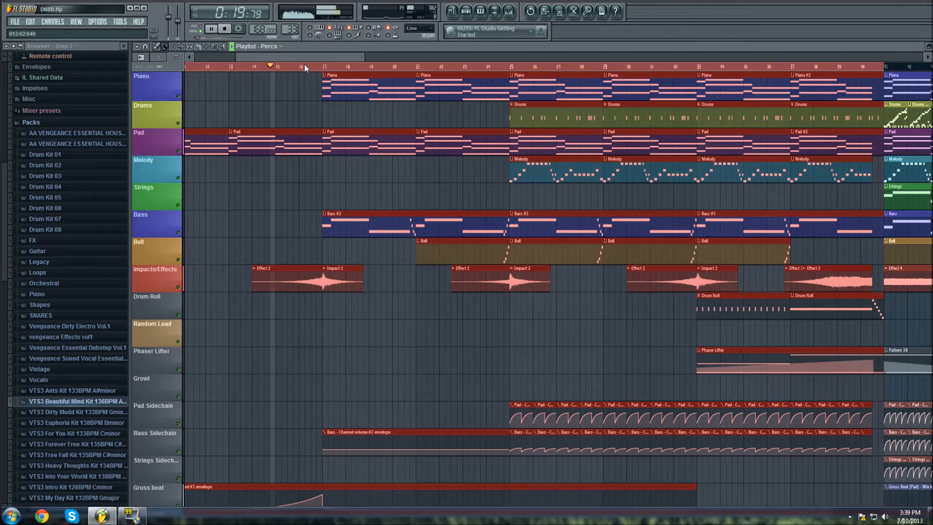
pyautogui.moveTo(304, 64); pyautogui.dragTo(310, 66)
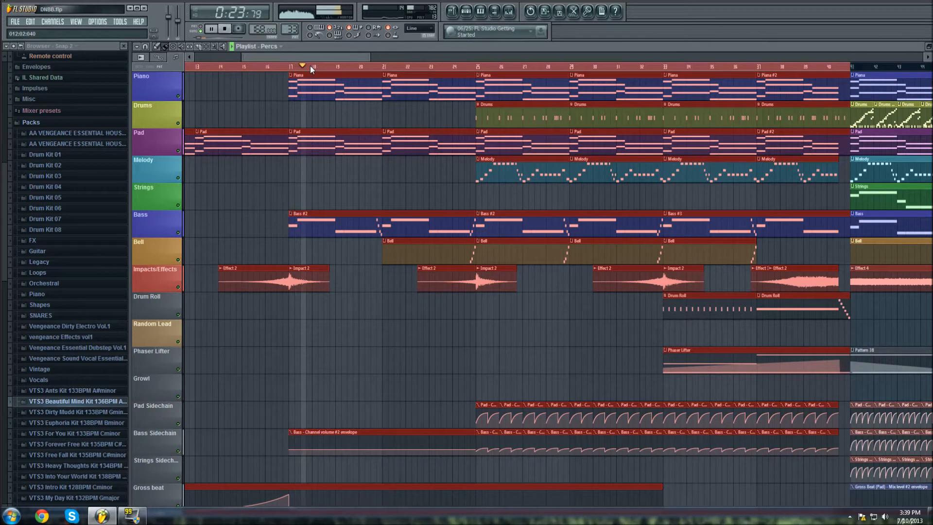
pyautogui.moveTo(310, 66); pyautogui.dragTo(314, 74)
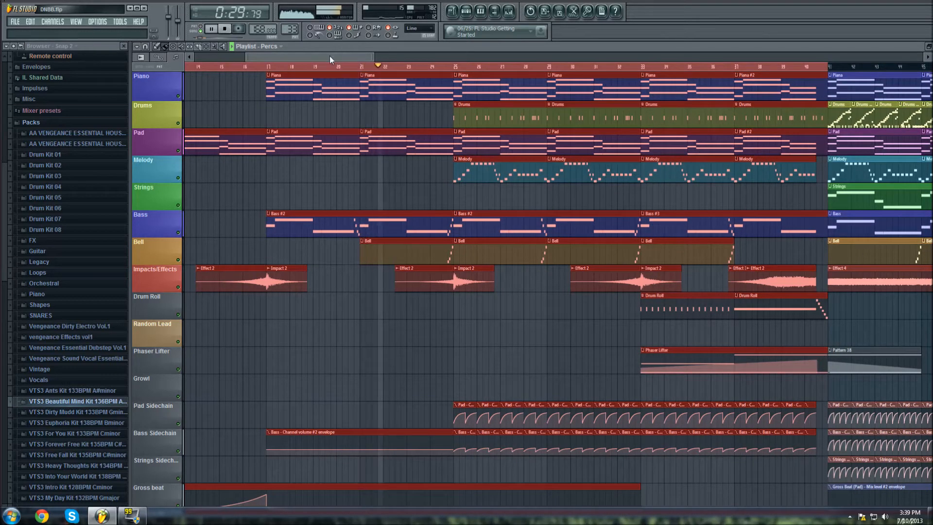
pyautogui.moveTo(329, 60); pyautogui.dragTo(357, 140)
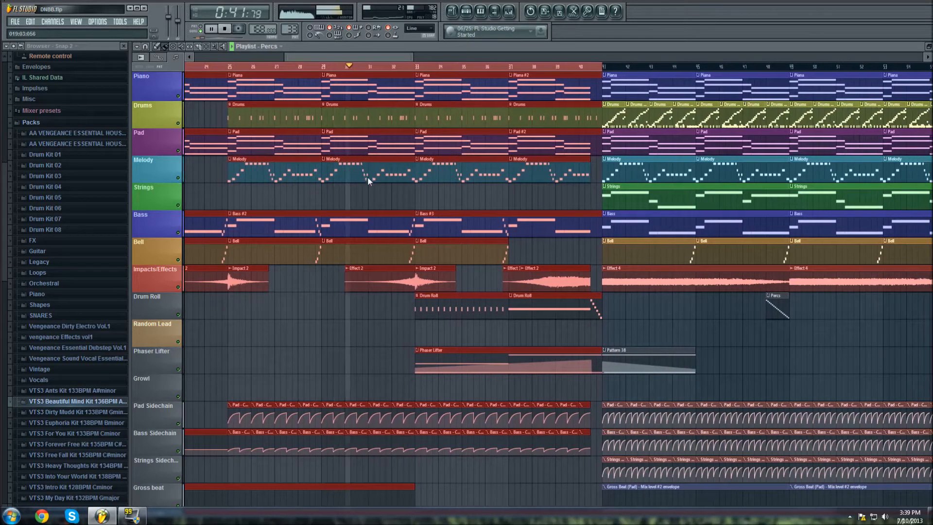
pyautogui.moveTo(368, 191); pyautogui.dragTo(362, 215)
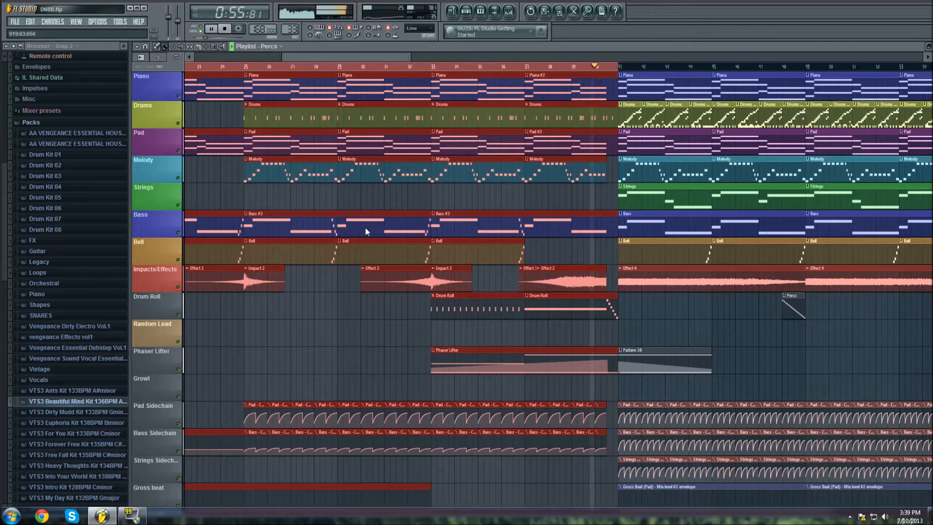
pyautogui.press('space')
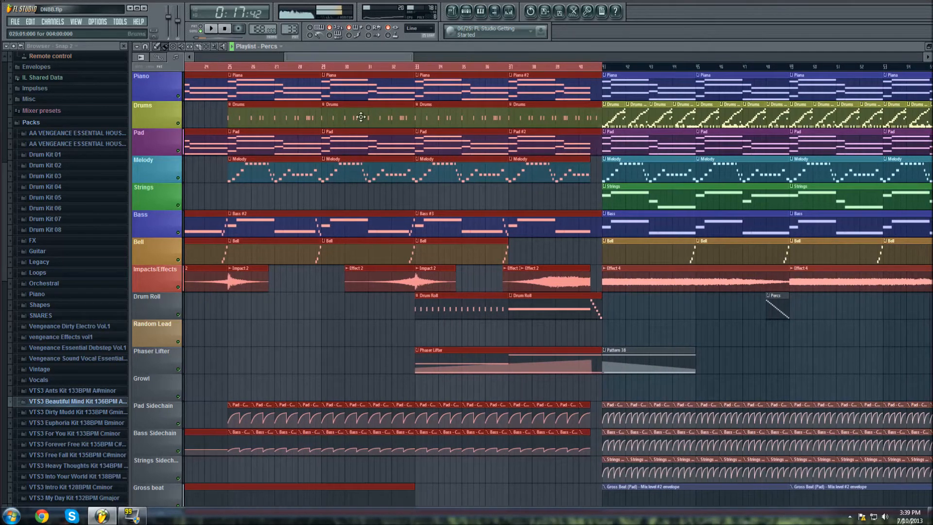
pyautogui.moveTo(324, 58); pyautogui.dragTo(254, 57)
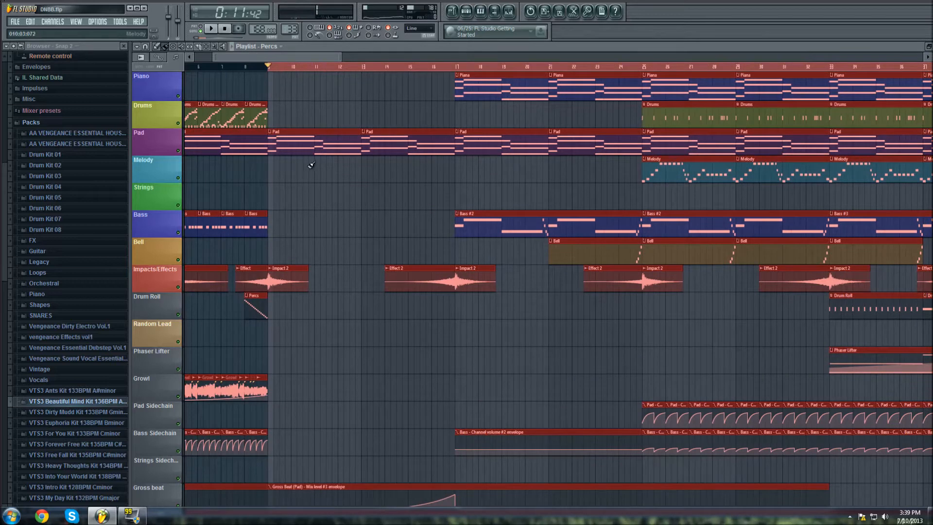
pyautogui.moveTo(229, 60); pyautogui.dragTo(253, 89)
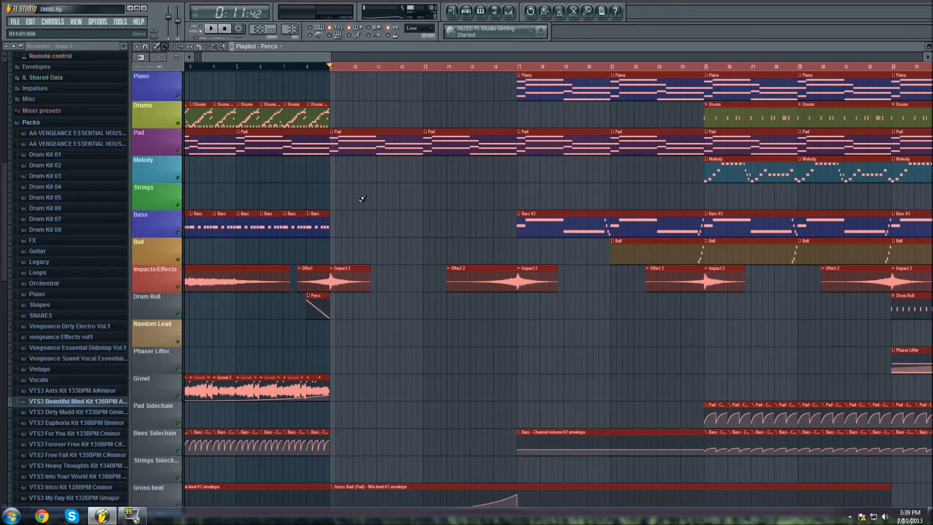
# Open the Piano pattern at bar 17 in the piano roll with the mixer showing
pyautogui.moveTo(297, 59); pyautogui.dragTo(337, 78)
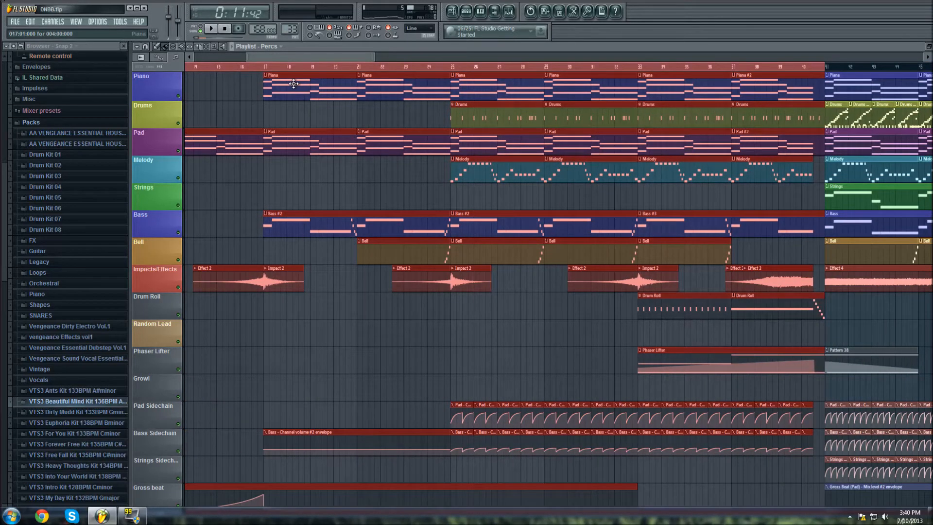
pyautogui.doubleClick(293, 84)
pyautogui.press('F9')
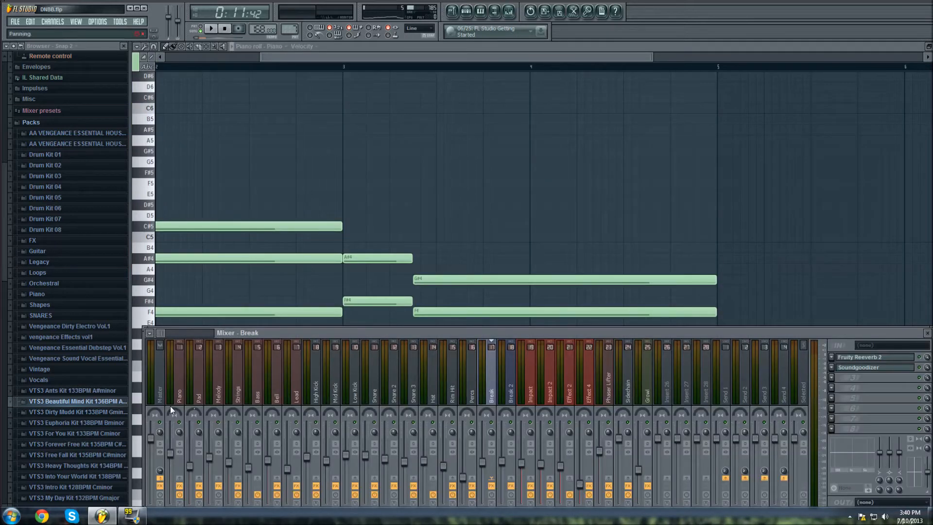
# Examine the Pad mixer track's Fruity Parametric EQ 2 and Gross Beat effects, and close Gross Beat
pyautogui.click(200, 393)
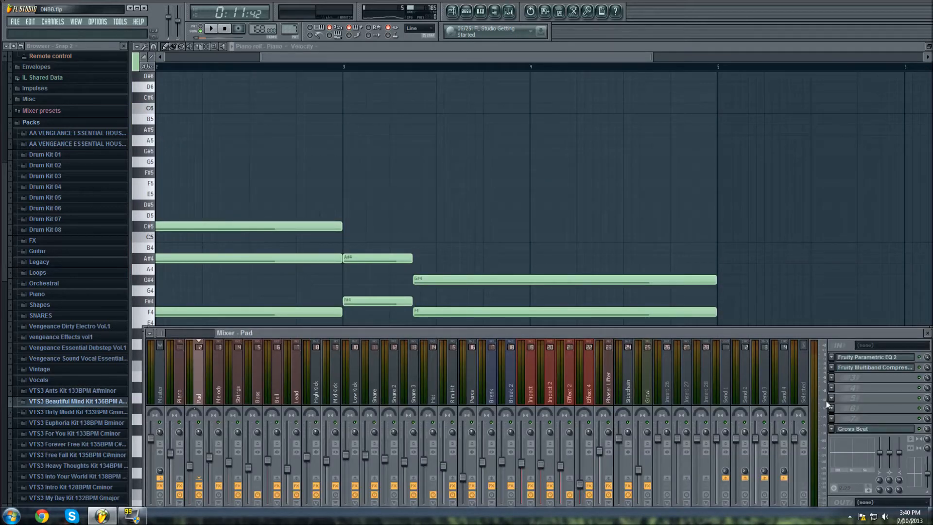
pyautogui.click(869, 357)
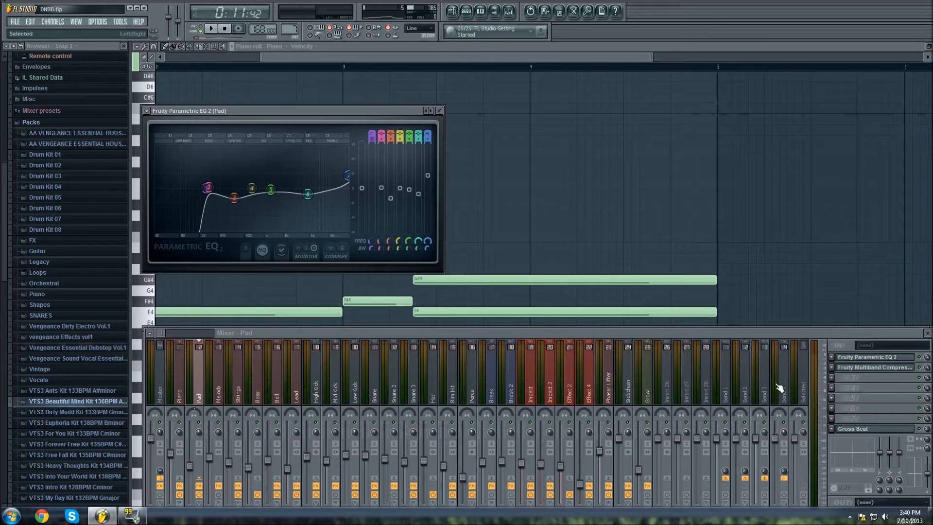
pyautogui.click(859, 429)
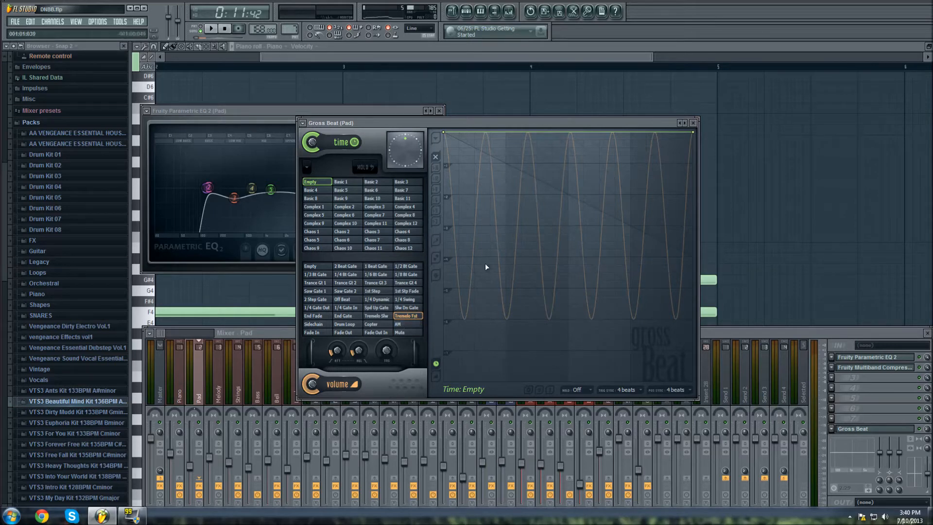
pyautogui.click(694, 123)
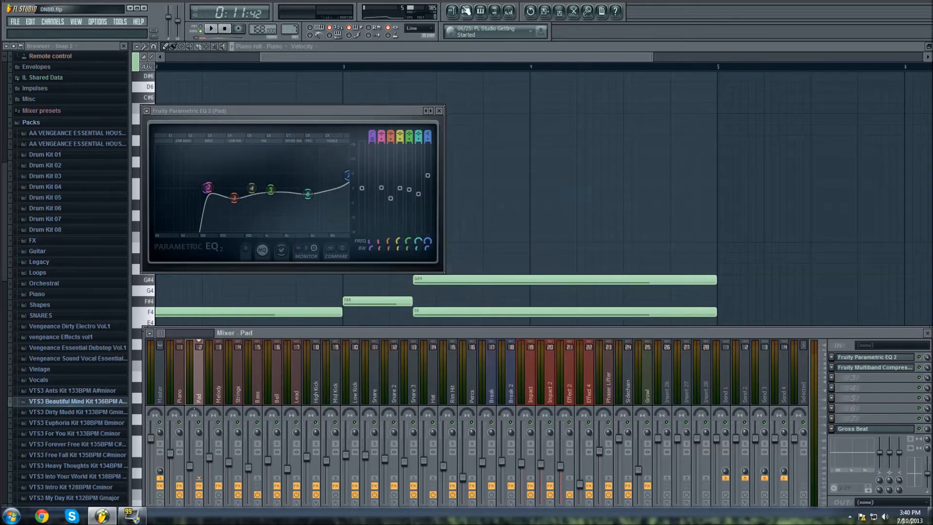
# Return to the playlist and play from bar 13 to hear the Gross Beat mix level automation on the pad
pyautogui.click(452, 11)
pyautogui.moveTo(337, 57); pyautogui.dragTo(319, 66)
pyautogui.press('space')
pyautogui.scroll(-2, 340, 450)
pyautogui.scroll(-1, 340, 451)
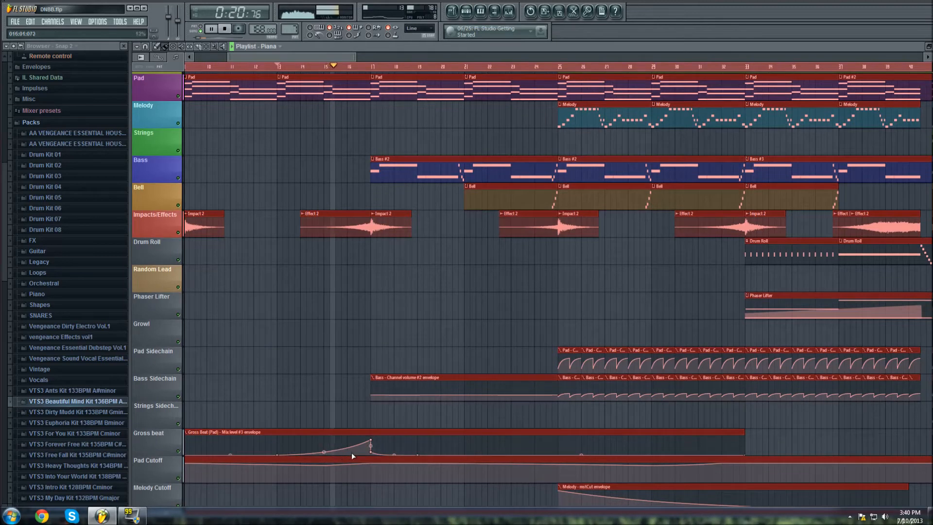
pyautogui.press('space')
pyautogui.scroll(4, 437, 156)
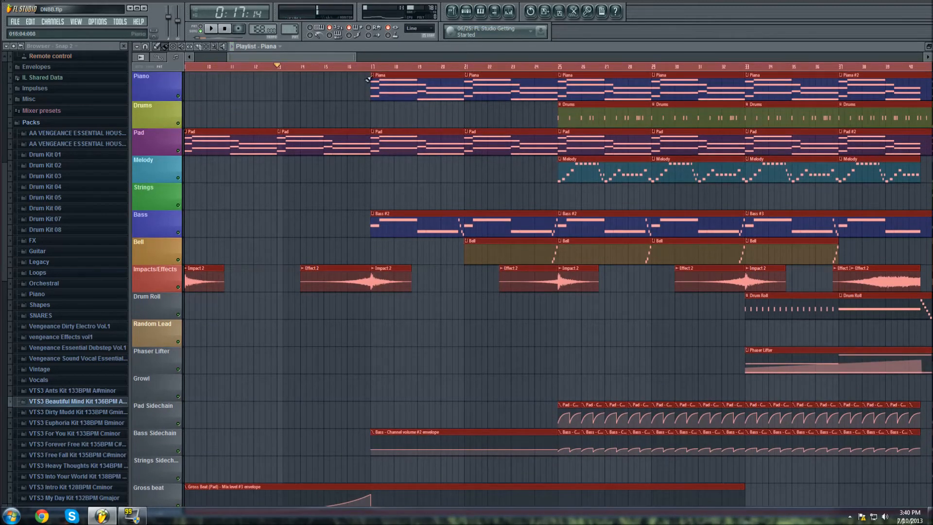
# Check the build-up section from bar 19 with the mixer and step sequencer open, and return to the playlist
pyautogui.moveTo(305, 54); pyautogui.dragTo(345, 180)
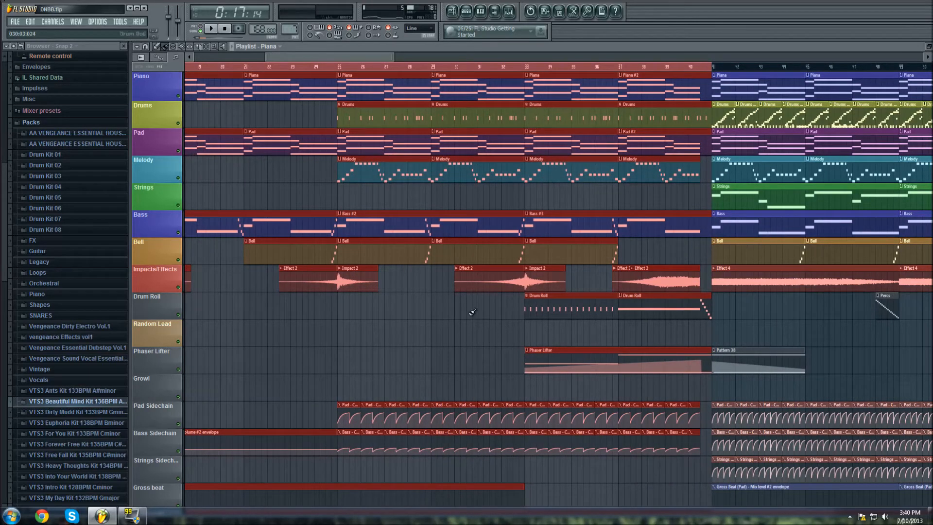
pyautogui.click(508, 10)
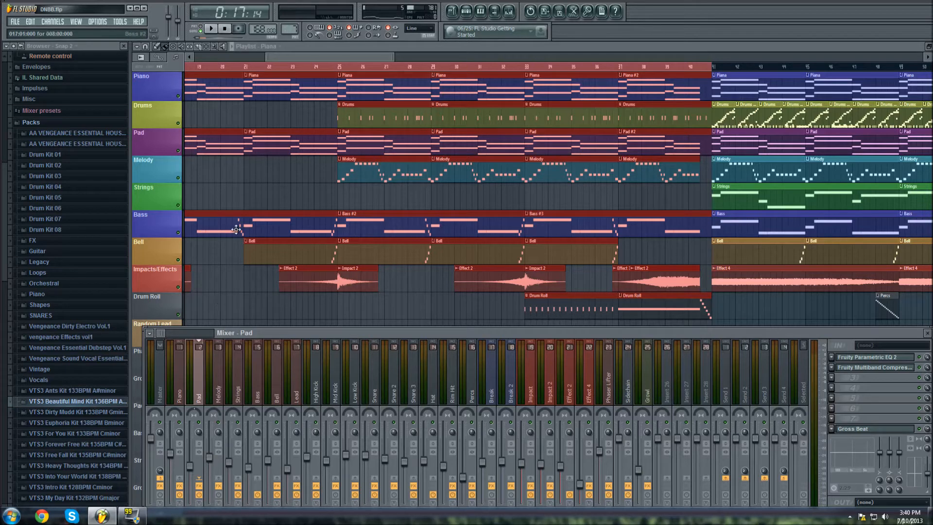
pyautogui.click(466, 11)
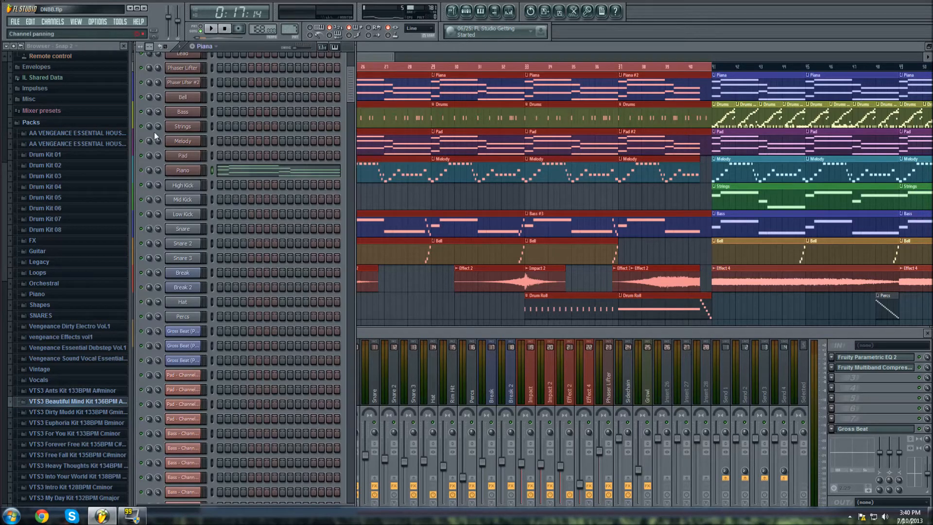
pyautogui.click(396, 49)
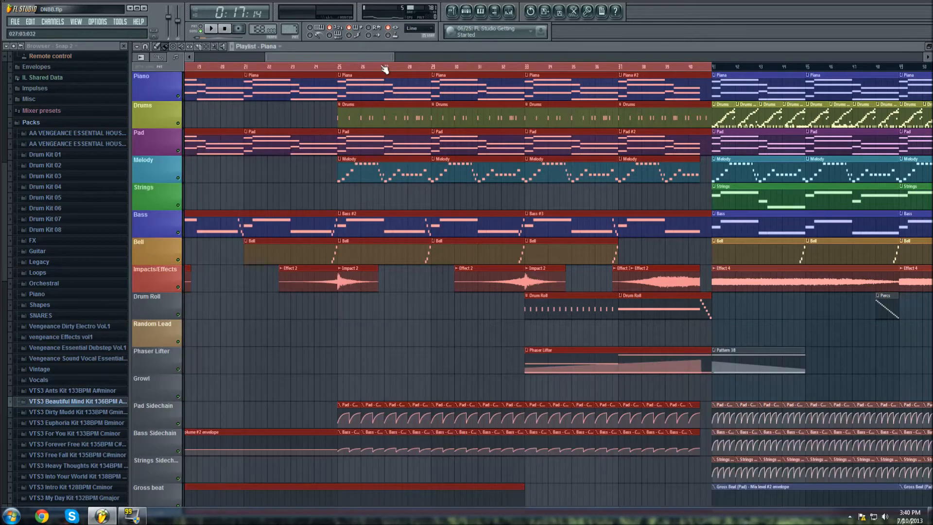
pyautogui.moveTo(365, 57); pyautogui.dragTo(377, 58)
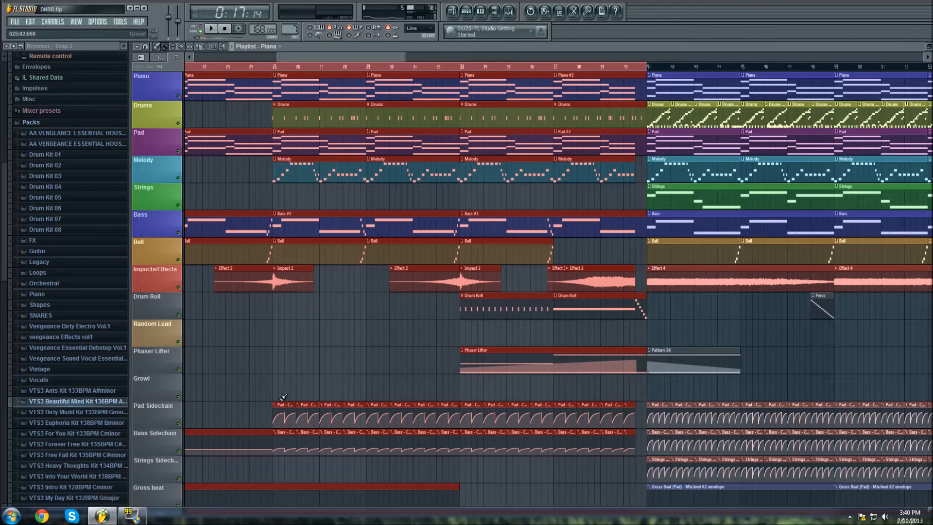
pyautogui.rightClick(407, 171)
pyautogui.hotkey('ctrl', 'z')
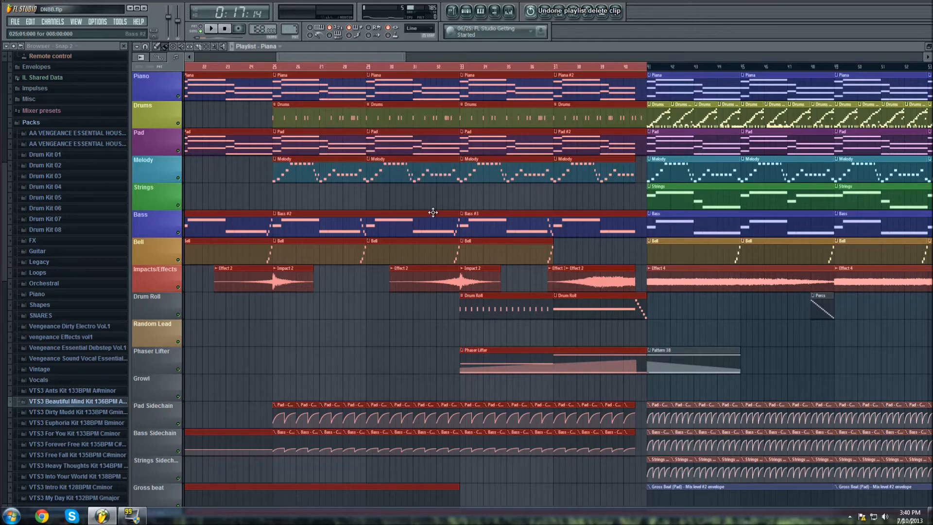
# Compare the build-up with the arrangement around bar 137, and clear the playlist's timeline selection
pyautogui.moveTo(349, 60); pyautogui.dragTo(338, 63)
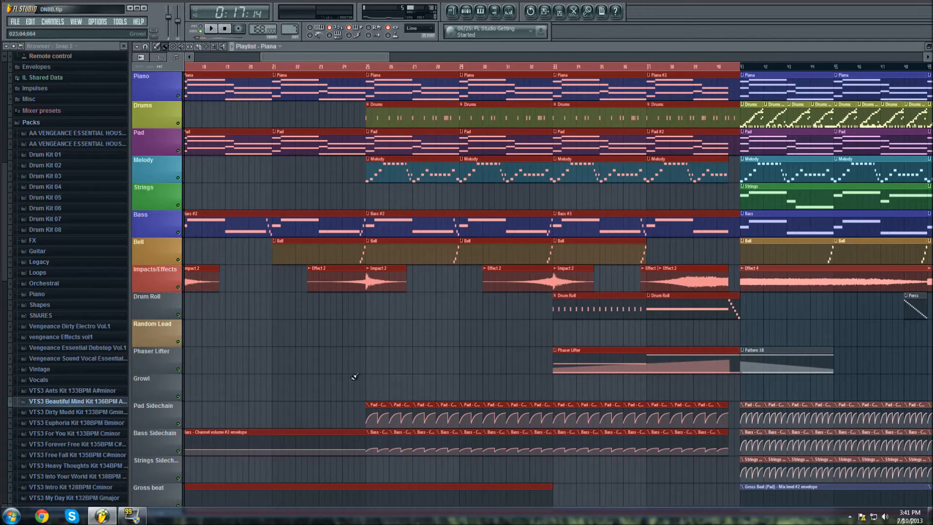
pyautogui.moveTo(359, 58); pyautogui.dragTo(616, 439)
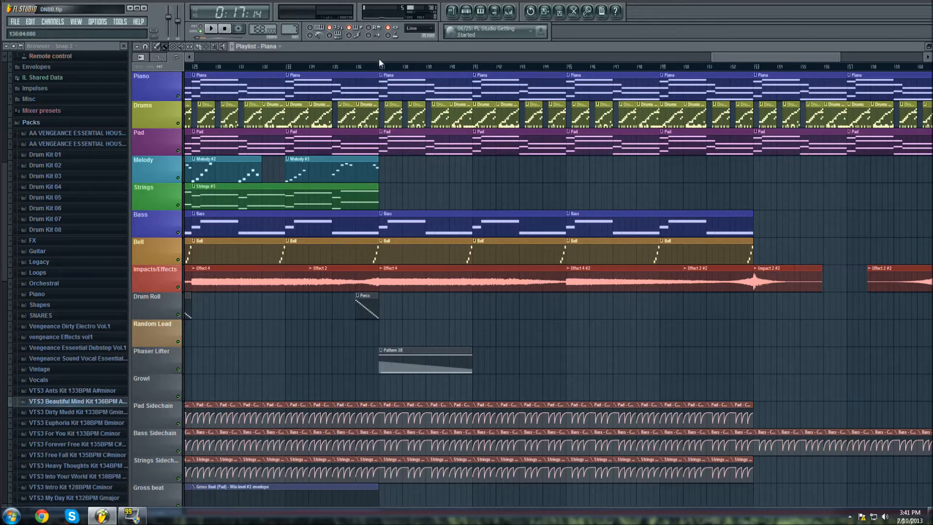
pyautogui.moveTo(730, 54); pyautogui.dragTo(281, 71)
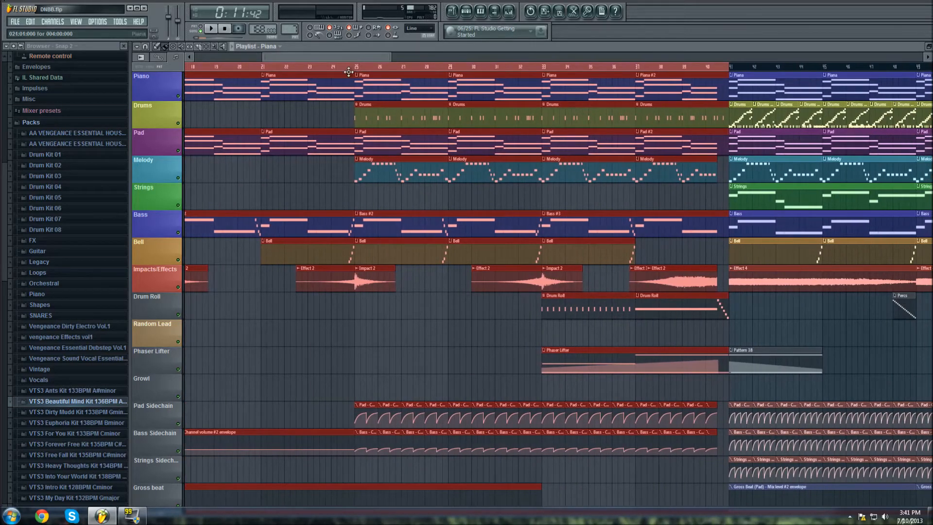
pyautogui.doubleClick(352, 67)
# Play the arrangement from bar 137, where the Melody and Strings clips drop out, and stop playback
pyautogui.moveTo(351, 57); pyautogui.dragTo(792, 183)
pyautogui.click(412, 68)
pyautogui.click(509, 10)
pyautogui.click(508, 10)
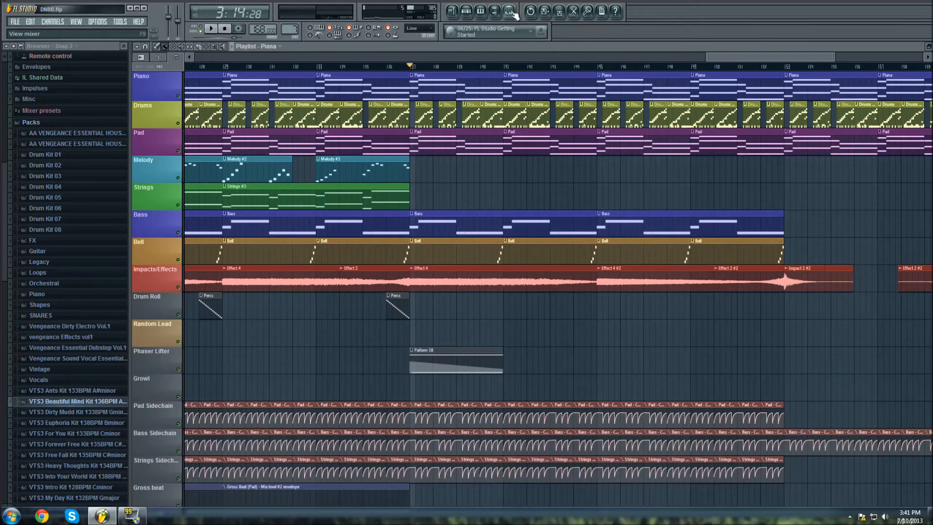
pyautogui.press('space')
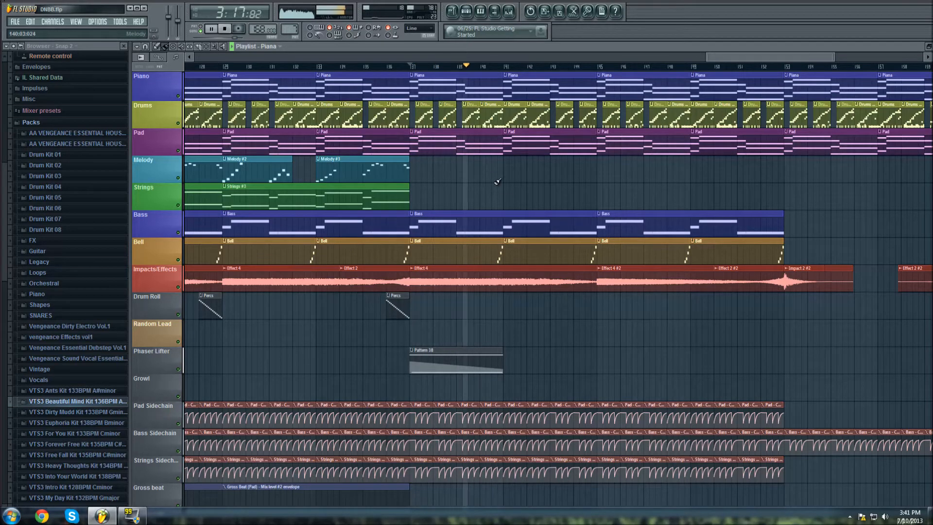
pyautogui.press('space')
# View the Melody pattern at bar 25 in the piano roll, and examine its Melody Cutoff automation in the playlist
pyautogui.moveTo(733, 58); pyautogui.dragTo(340, 157)
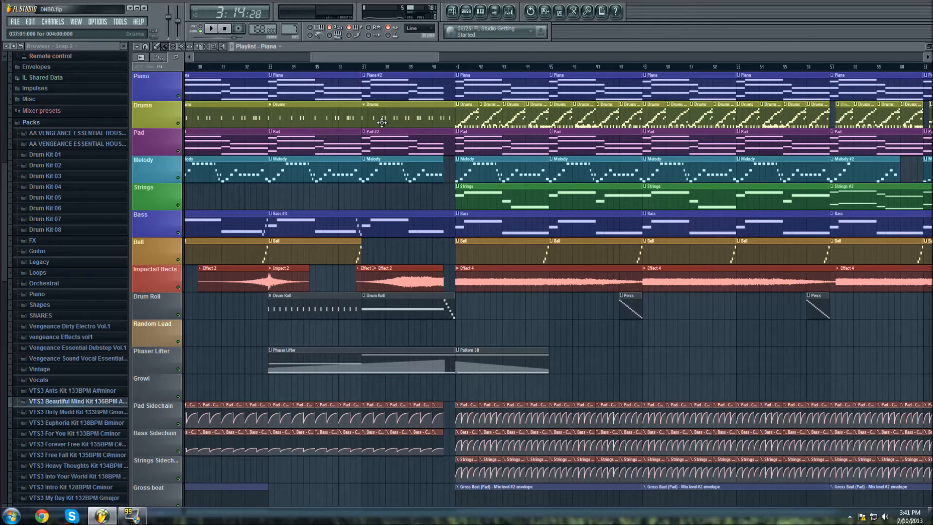
pyautogui.moveTo(380, 59)
pyautogui.mouseDown()
pyautogui.moveTo(314, 78)
pyautogui.moveTo(351, 61)
pyautogui.moveTo(380, 73)
pyautogui.mouseUp()
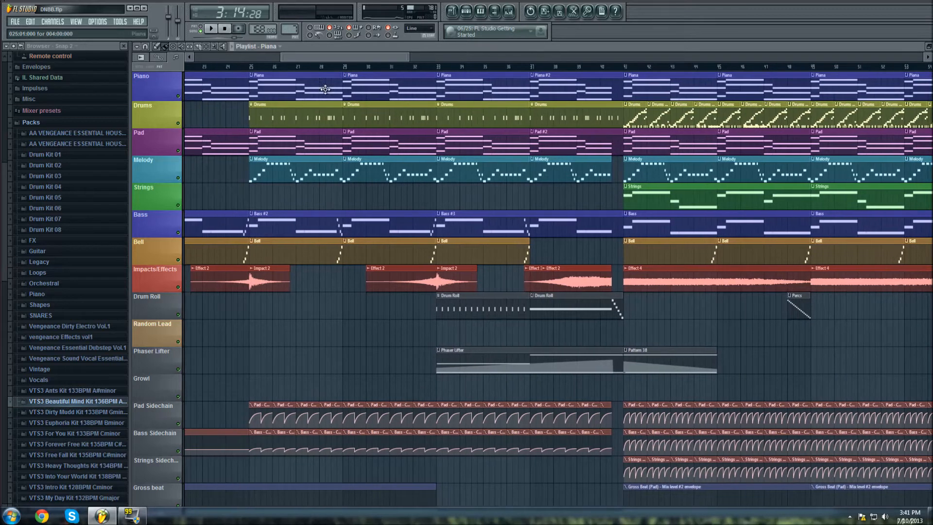
pyautogui.doubleClick(284, 165)
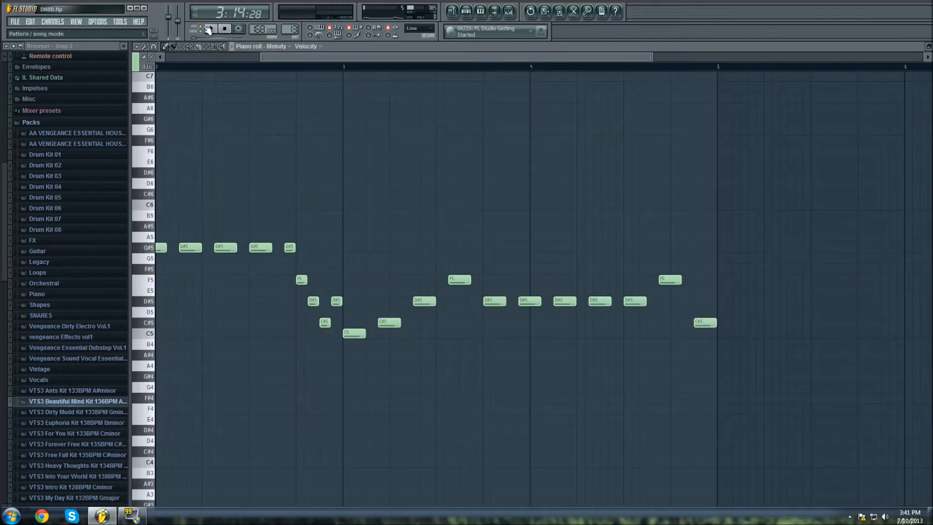
pyautogui.click(453, 12)
pyautogui.scroll(-10, 322, 370)
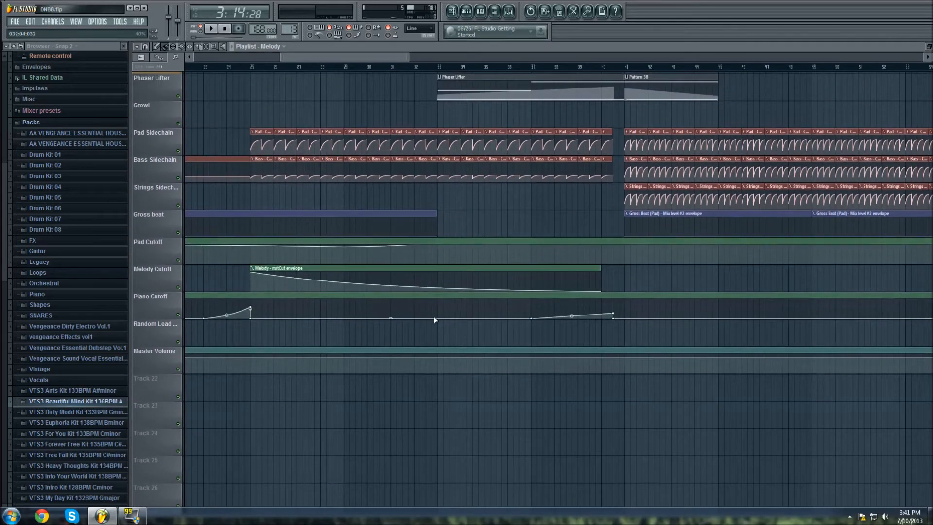
pyautogui.scroll(8, 436, 318)
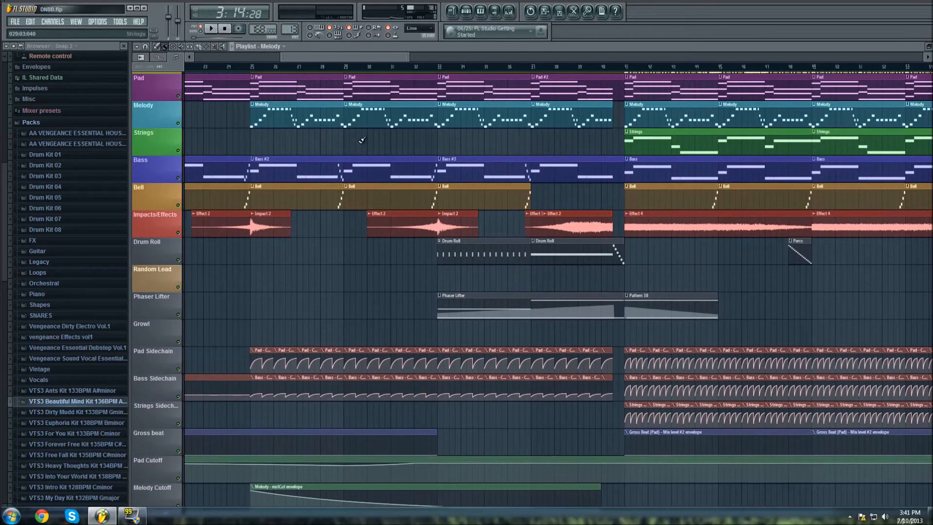
pyautogui.scroll(2, 436, 317)
# Open the Melody channel's Nexus instrument from the step sequencer with the mixer showing
pyautogui.click(465, 10)
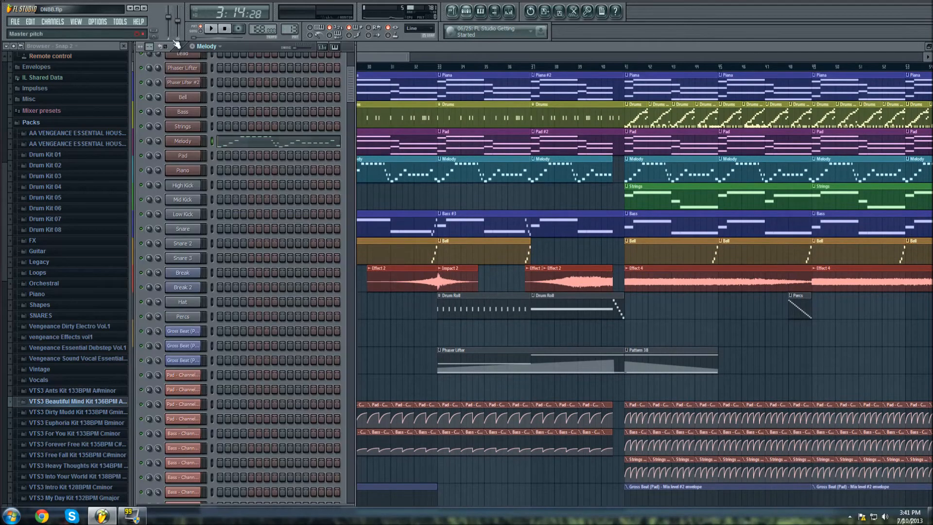
pyautogui.click(508, 11)
pyautogui.click(179, 140)
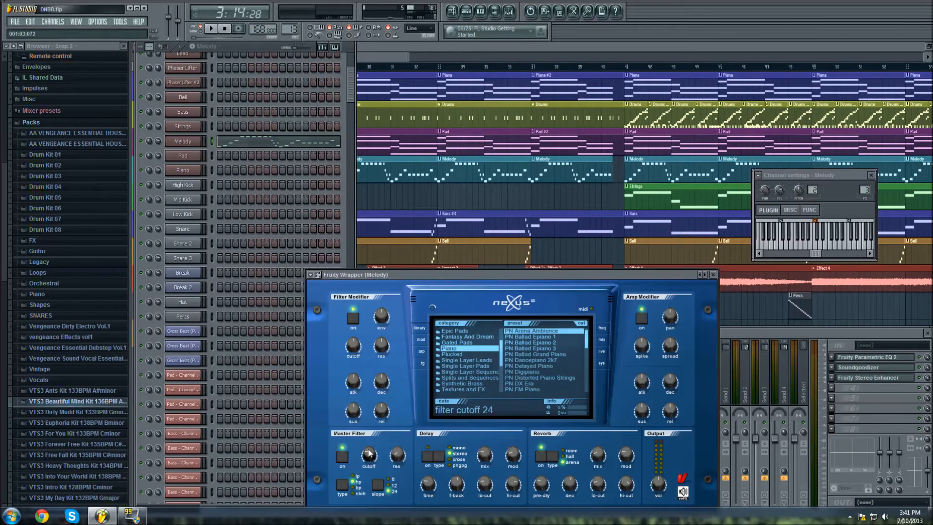
# Audition the Melody pattern while viewing its notes in the piano roll, stop it and return to the playlist
pyautogui.click(211, 29)
pyautogui.rightClick(194, 142)
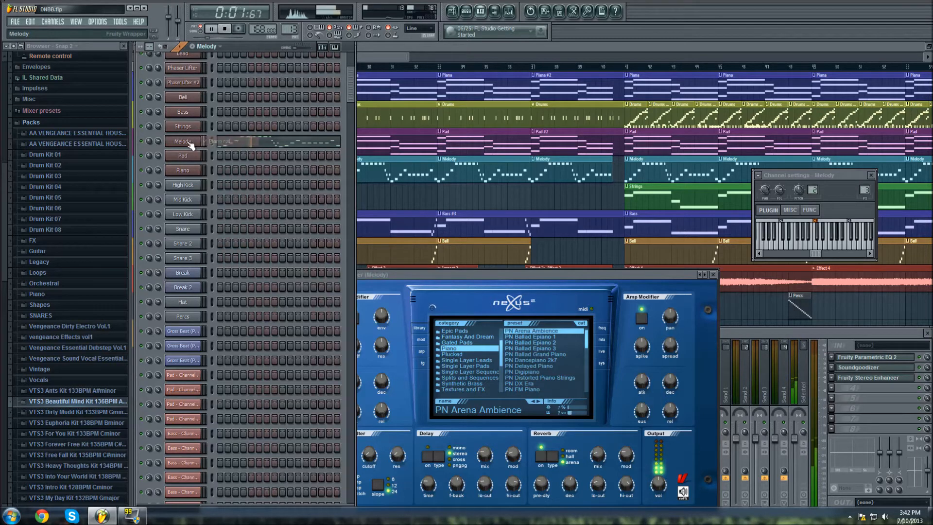
pyautogui.click(220, 141)
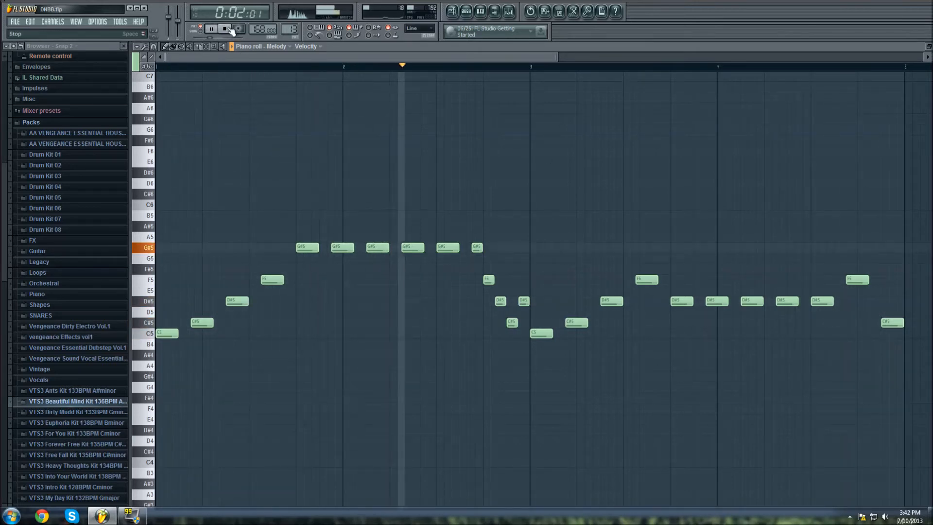
pyautogui.press('space')
pyautogui.click(451, 11)
pyautogui.click(451, 12)
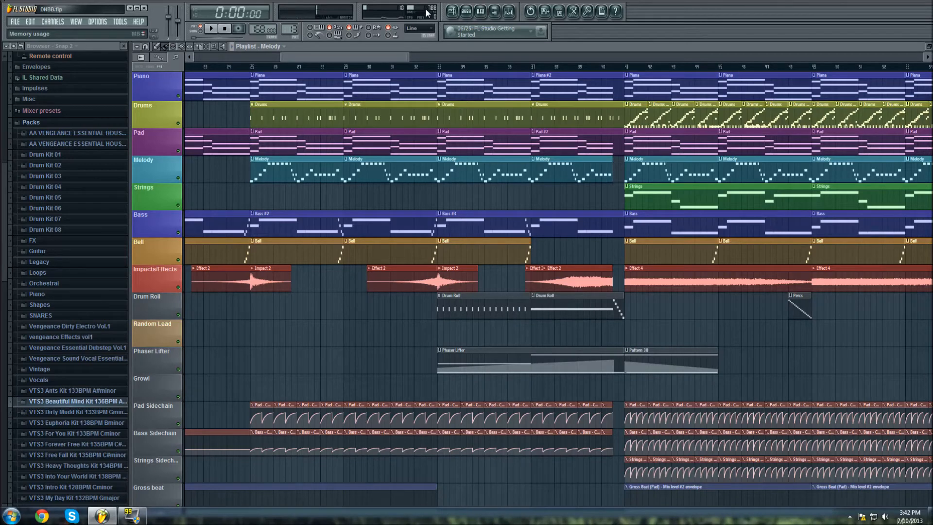
# Audition the Bell pattern in the piano roll, stop it and return to the playlist
pyautogui.doubleClick(317, 245)
pyautogui.rightClick(331, 241)
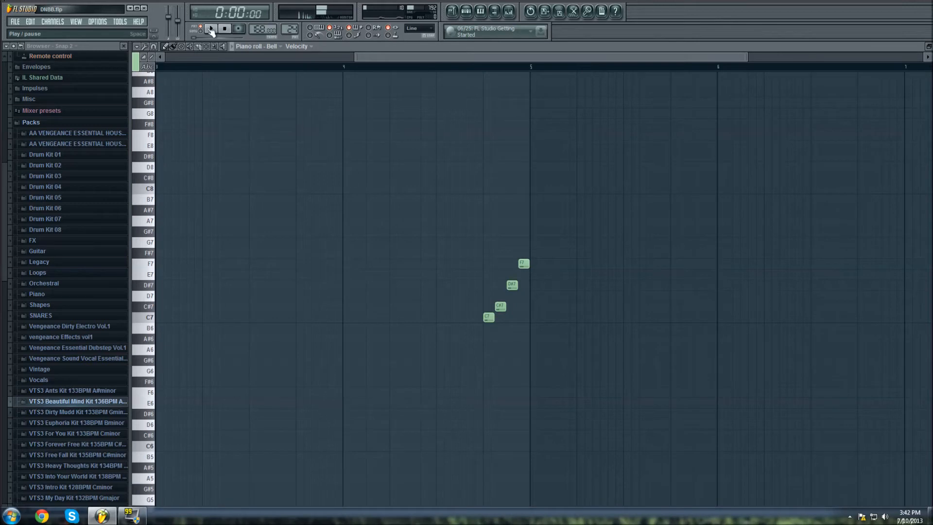
pyautogui.click(212, 29)
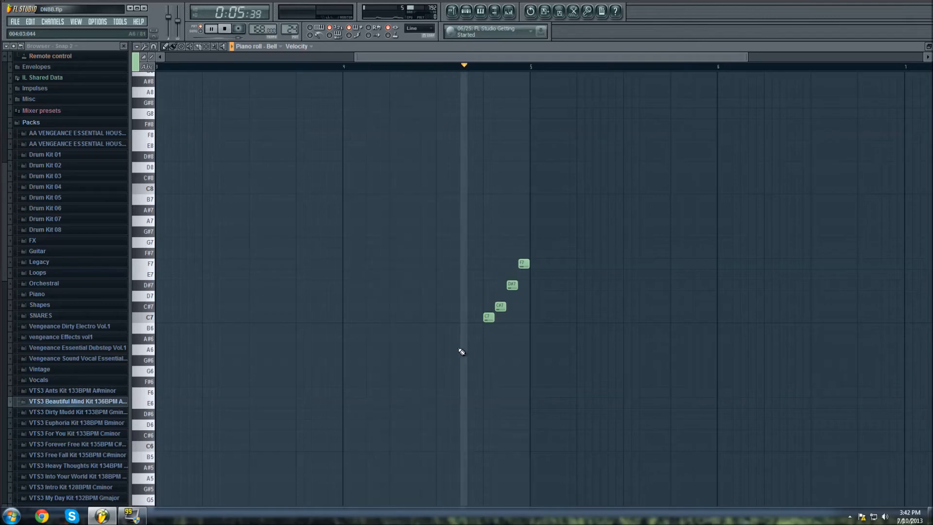
pyautogui.click(225, 29)
pyautogui.click(452, 12)
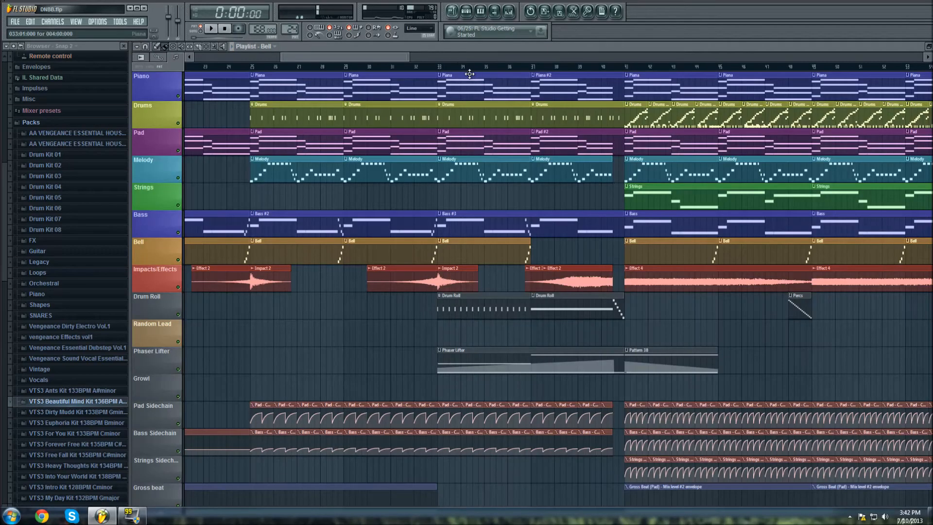
# Open the Phaser Lifter pattern at bar 33 and examine its channel's Massive synth settings
pyautogui.moveTo(329, 56); pyautogui.dragTo(355, 60)
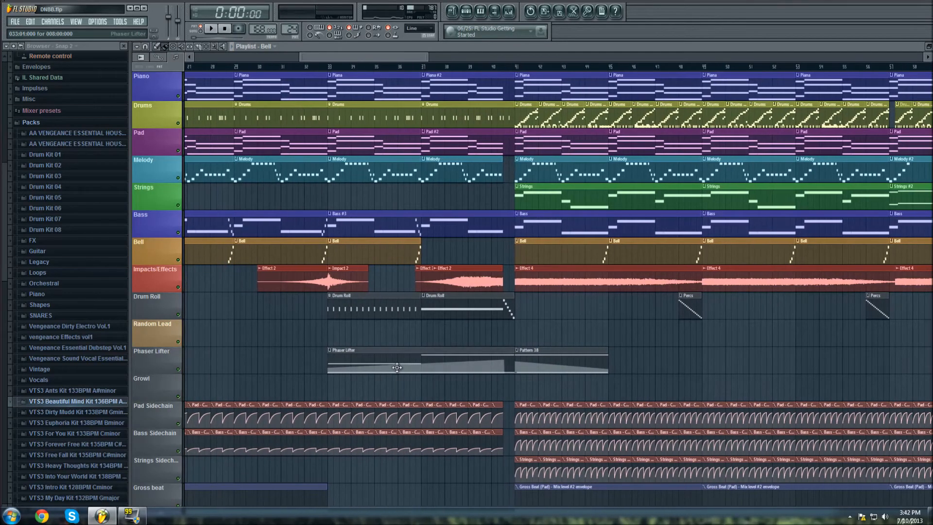
pyautogui.doubleClick(396, 368)
pyautogui.click(466, 12)
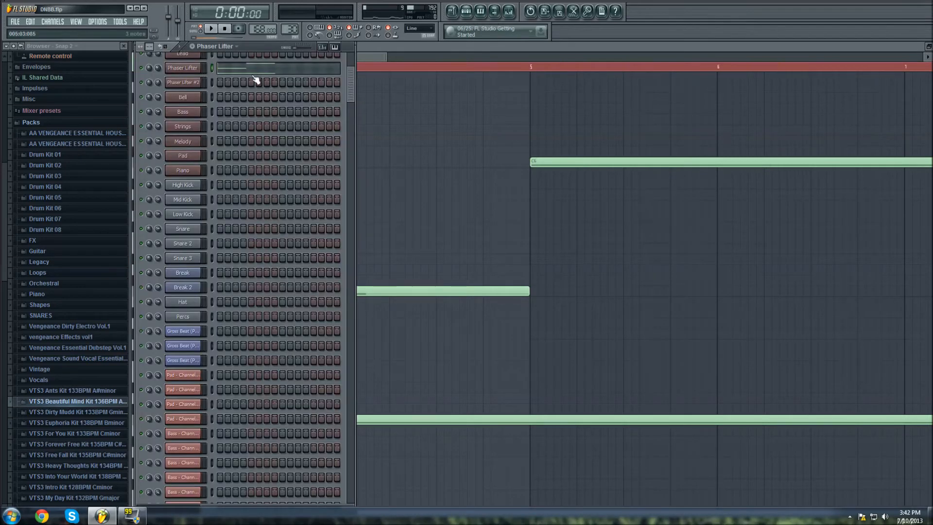
pyautogui.click(186, 68)
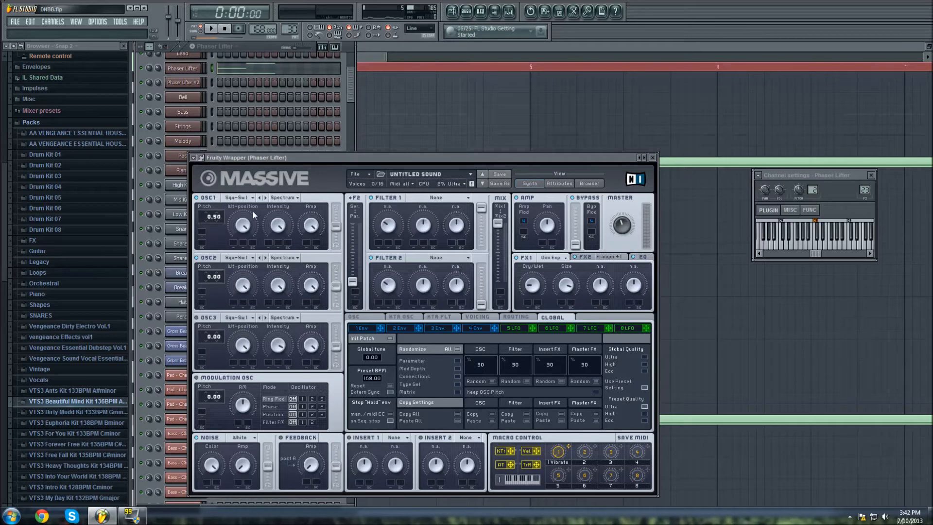
# Check the oscillator and voicing settings of the Phaser Lifter's Massive synth, and bring its piano roll back to the front
pyautogui.click(368, 320)
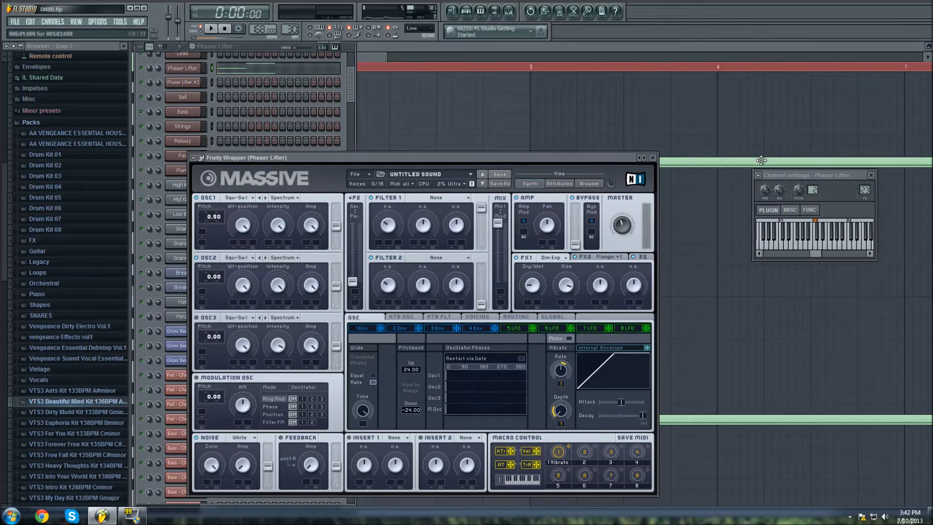
pyautogui.click(481, 317)
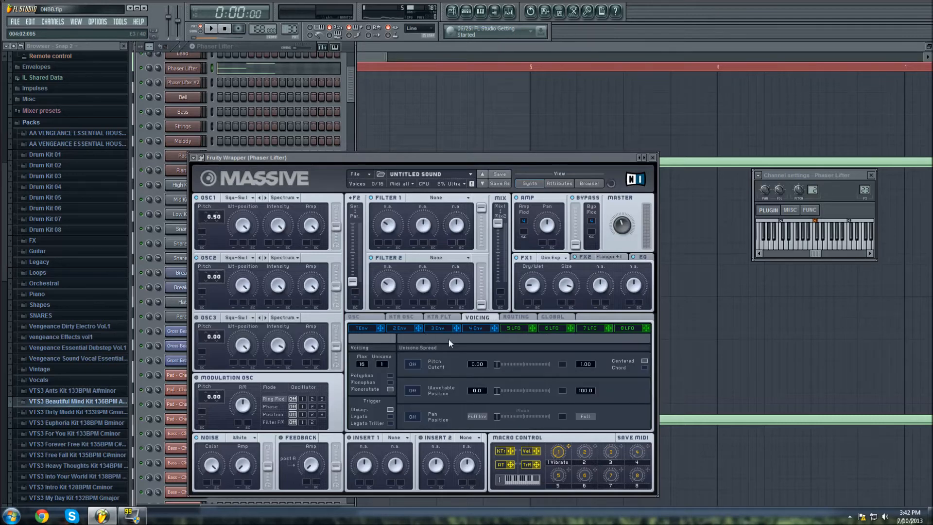
pyautogui.click(489, 45)
# Audition the Phaser Lifter pattern from its first bar in the piano roll, stop it and return to the playlist
pyautogui.moveTo(339, 57); pyautogui.dragTo(267, 57)
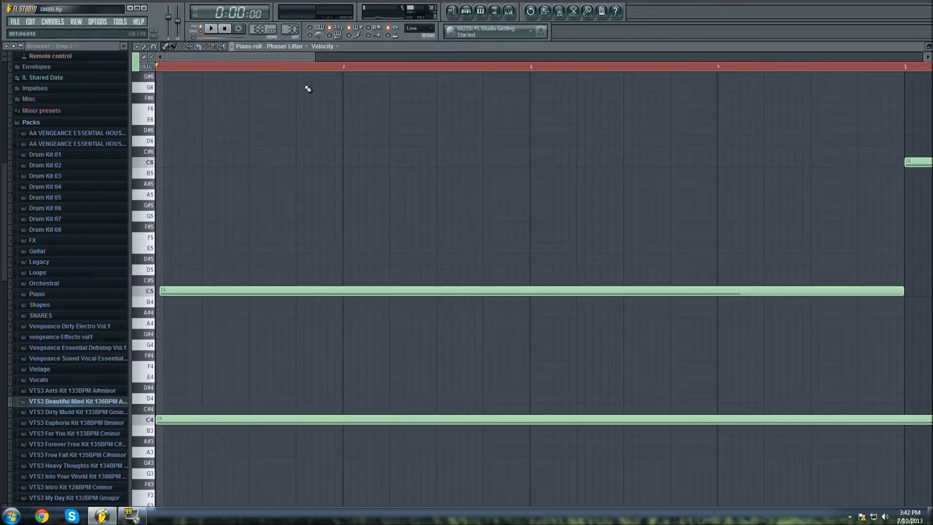
pyautogui.click(207, 30)
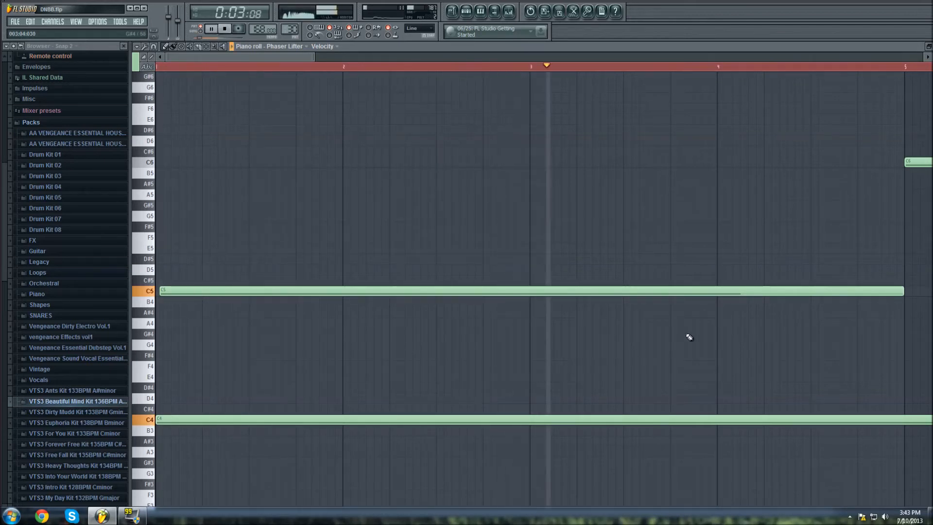
pyautogui.click(226, 30)
pyautogui.click(451, 10)
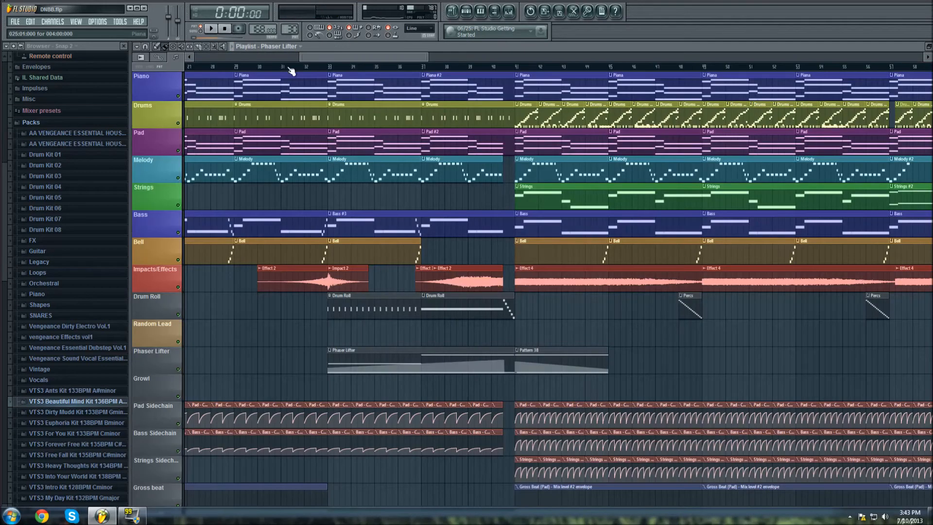
# Examine the Fruity Flangus, Reeverb 2 and Parametric EQ 2 effects on the Phaser Lifter mixer track, and return to the playlist
pyautogui.click(508, 11)
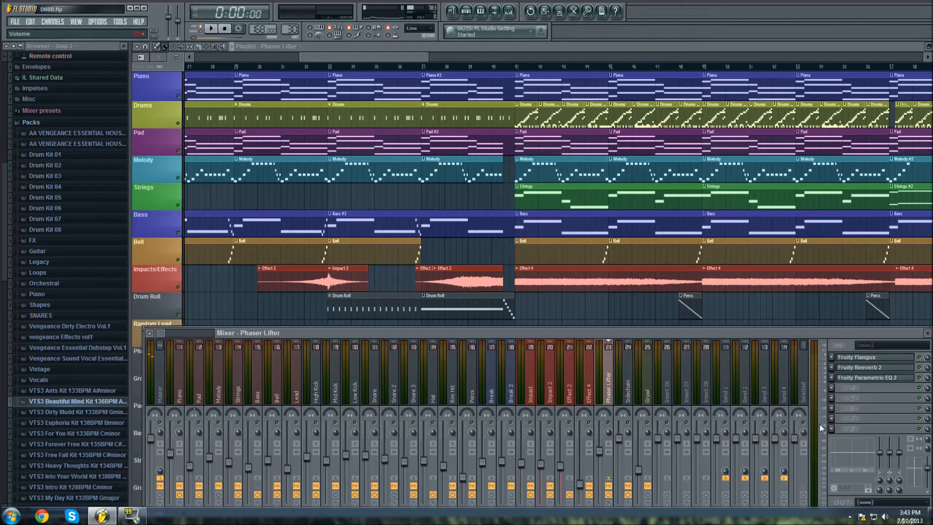
pyautogui.click(881, 369)
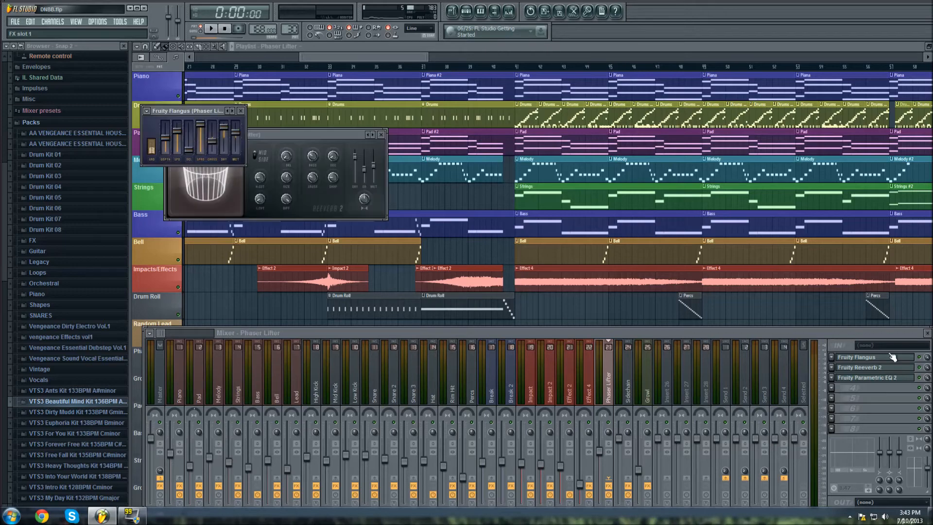
pyautogui.click(882, 378)
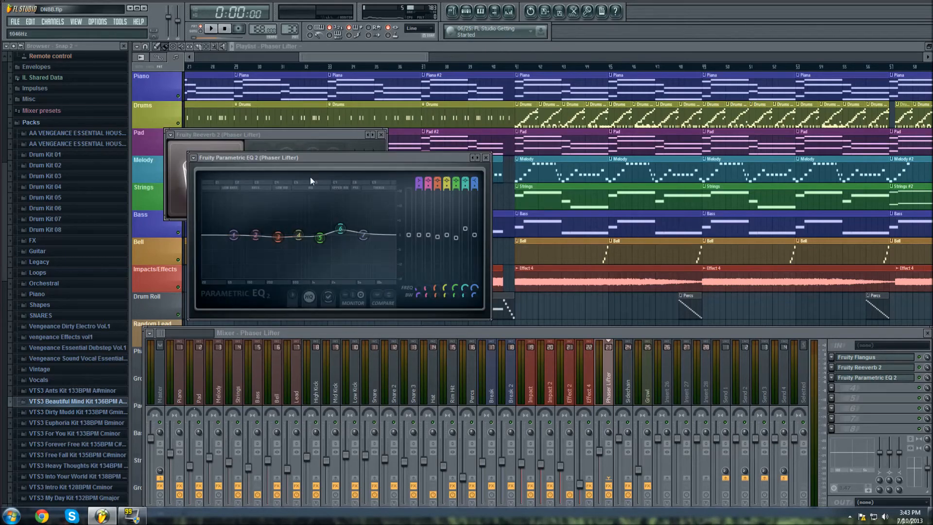
pyautogui.click(156, 96)
# Look over the build-up and the drop in the playlist, placing the playhead at bar 41
pyautogui.moveTo(348, 58); pyautogui.dragTo(379, 88)
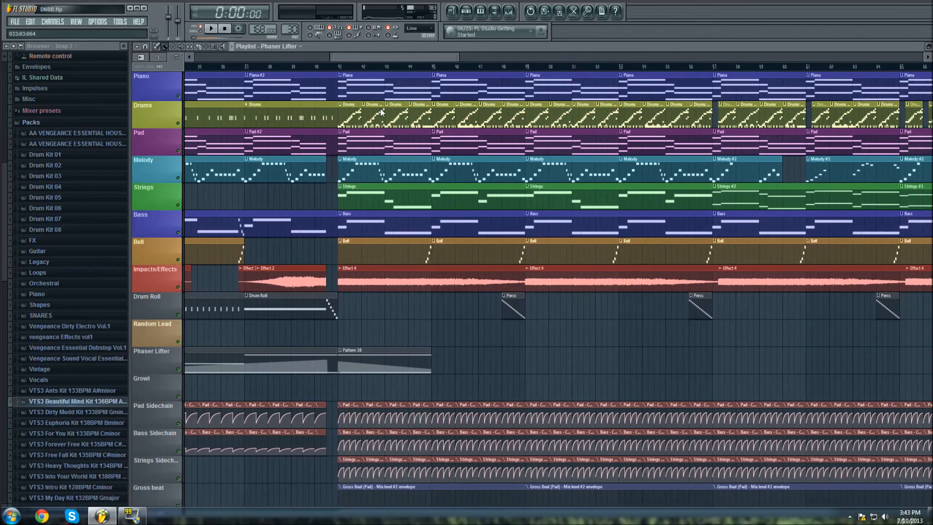
pyautogui.click(337, 64)
pyautogui.moveTo(345, 59); pyautogui.dragTo(290, 65)
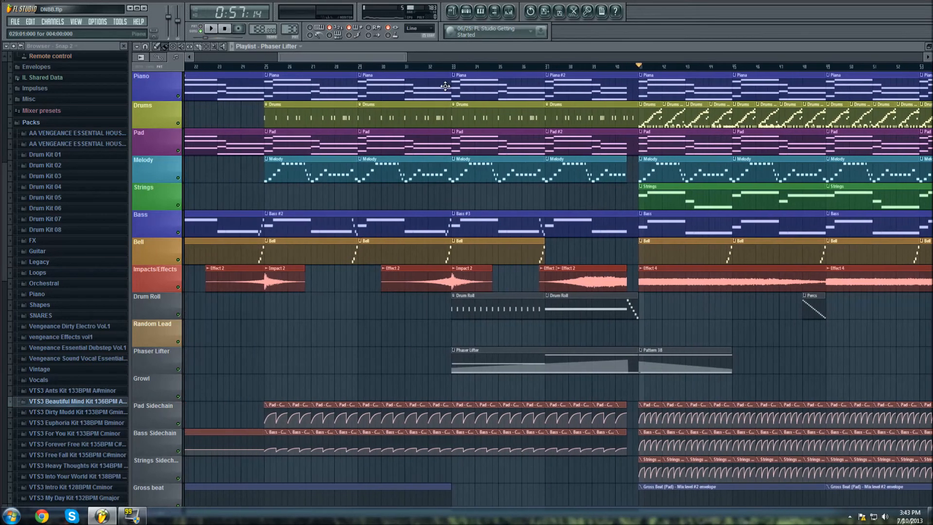
pyautogui.moveTo(347, 58); pyautogui.dragTo(428, 68)
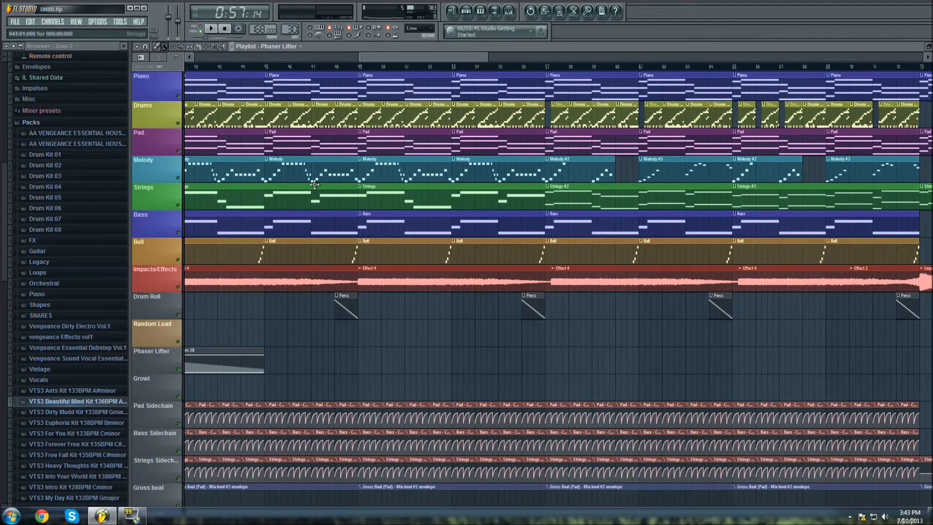
pyautogui.moveTo(397, 56); pyautogui.dragTo(272, 64)
# Play the song from bar 33 through the build-up into the drop, following it in the playlist, and stop playback
pyautogui.click(304, 67)
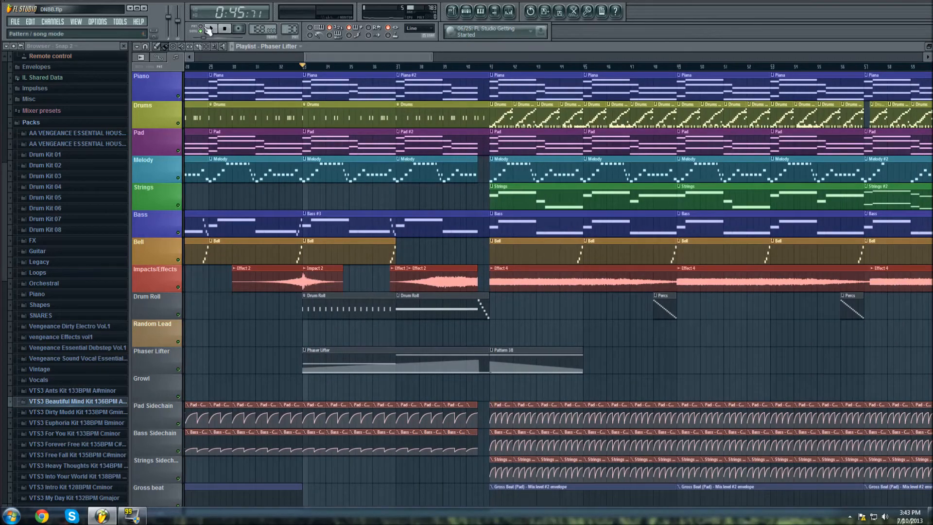
pyautogui.click(211, 28)
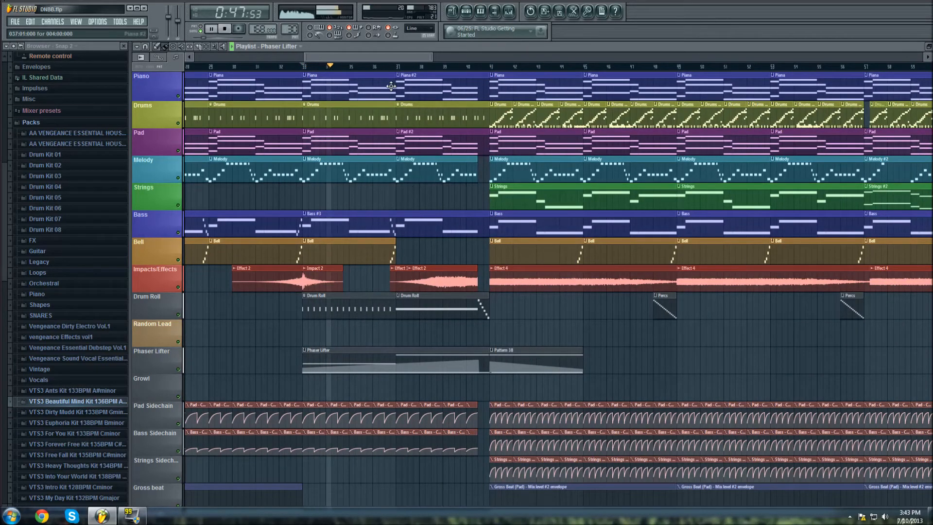
pyautogui.moveTo(393, 57); pyautogui.dragTo(417, 66)
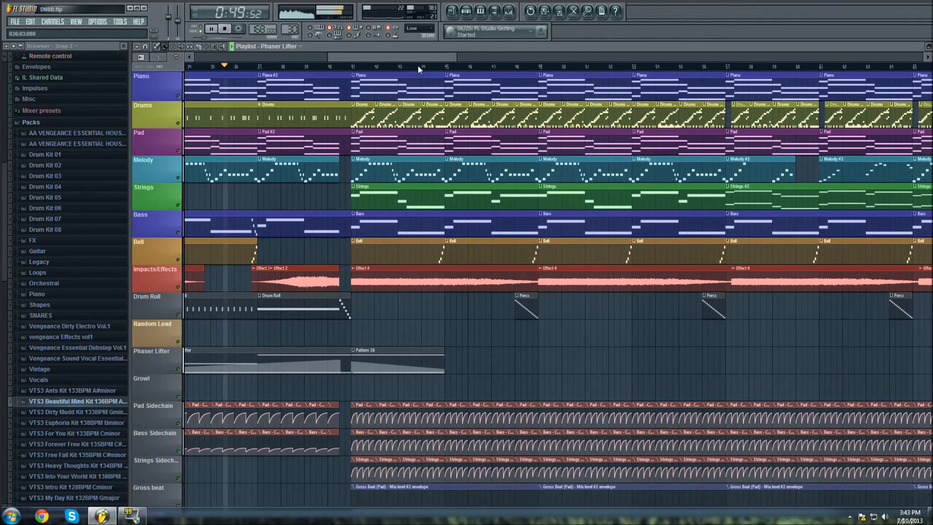
pyautogui.moveTo(418, 65); pyautogui.dragTo(408, 77)
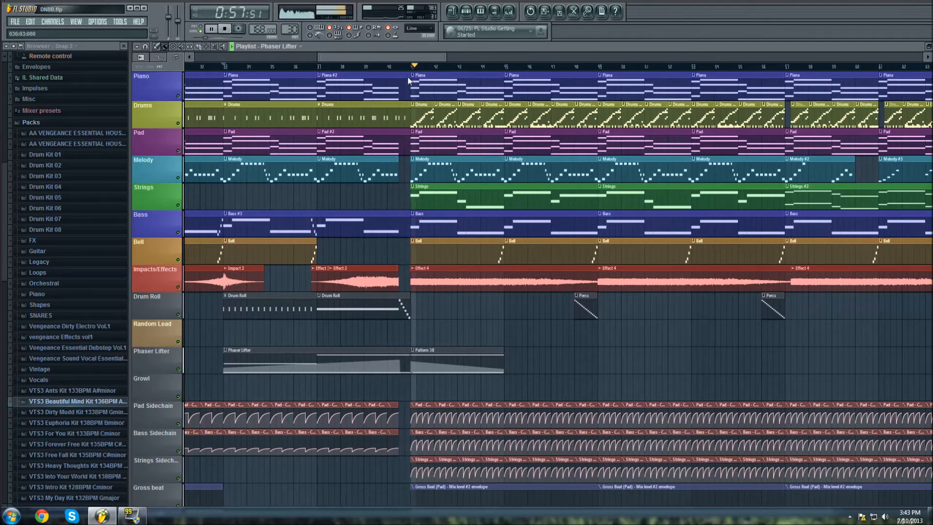
pyautogui.moveTo(408, 77); pyautogui.dragTo(567, 271)
pyautogui.click(225, 29)
# Review the arrangement beyond the first drop, including the breakdown with strings and Random Lead and the second build-up
pyautogui.moveTo(498, 57); pyautogui.dragTo(367, 42)
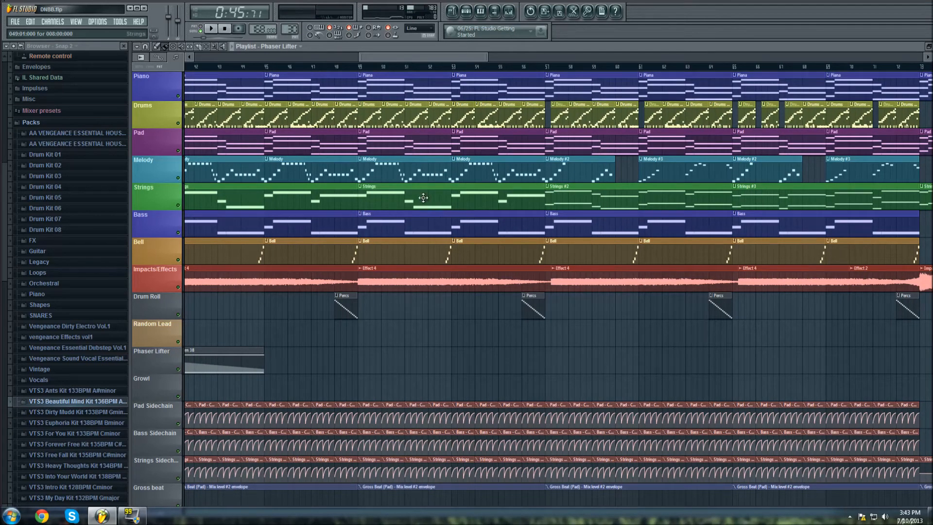
pyautogui.moveTo(437, 57); pyautogui.dragTo(498, 153)
pyautogui.scroll(-10, 590, 227)
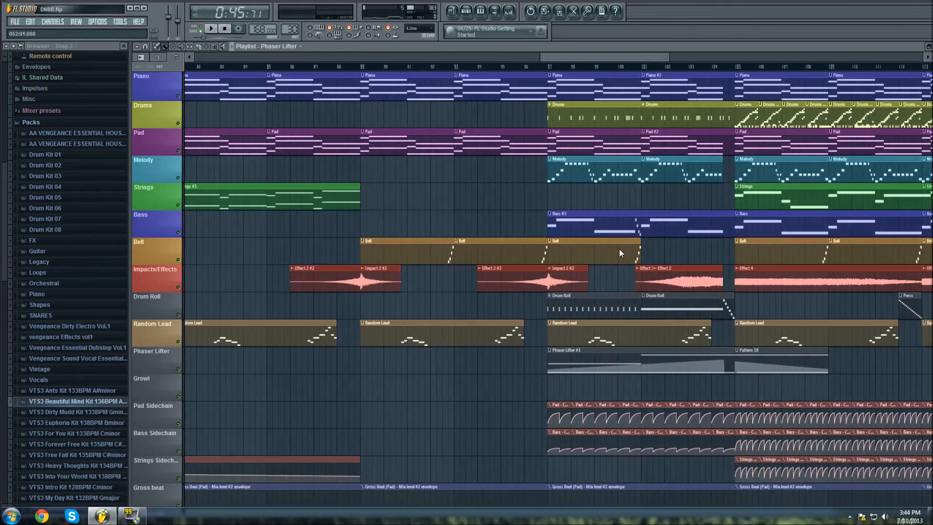
pyautogui.scroll(8, 488, 277)
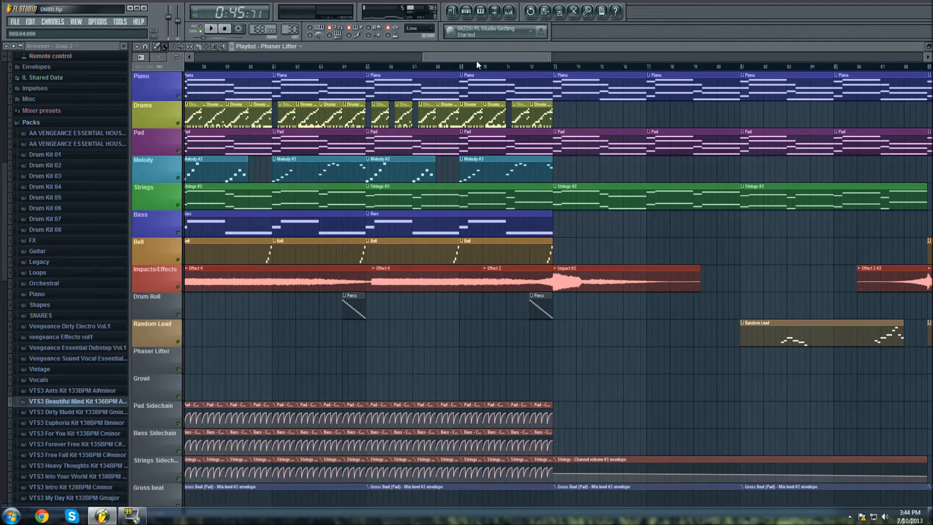
pyautogui.moveTo(476, 60); pyautogui.dragTo(512, 63)
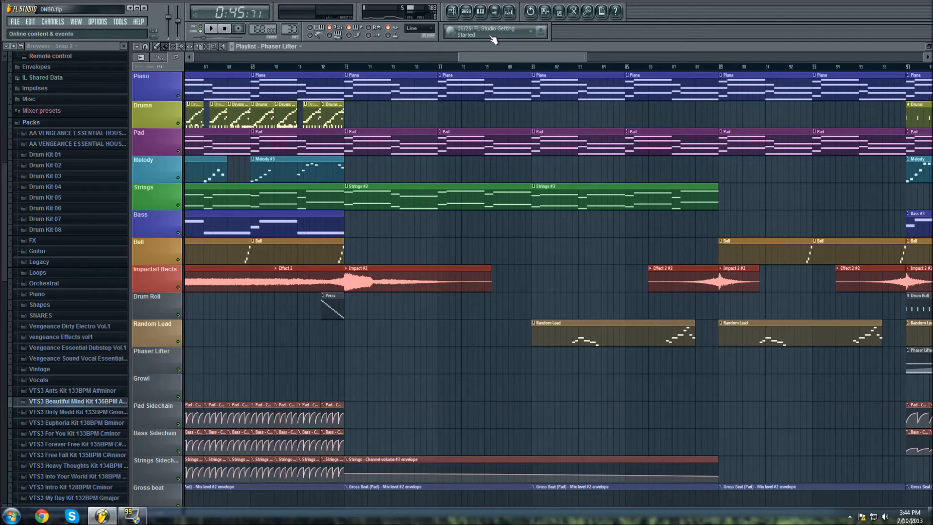
pyautogui.moveTo(483, 59); pyautogui.dragTo(530, 59)
# Show the mixer and inspect the effect slots of the Lead, Piano, break, impact and effect tracks
pyautogui.click(510, 12)
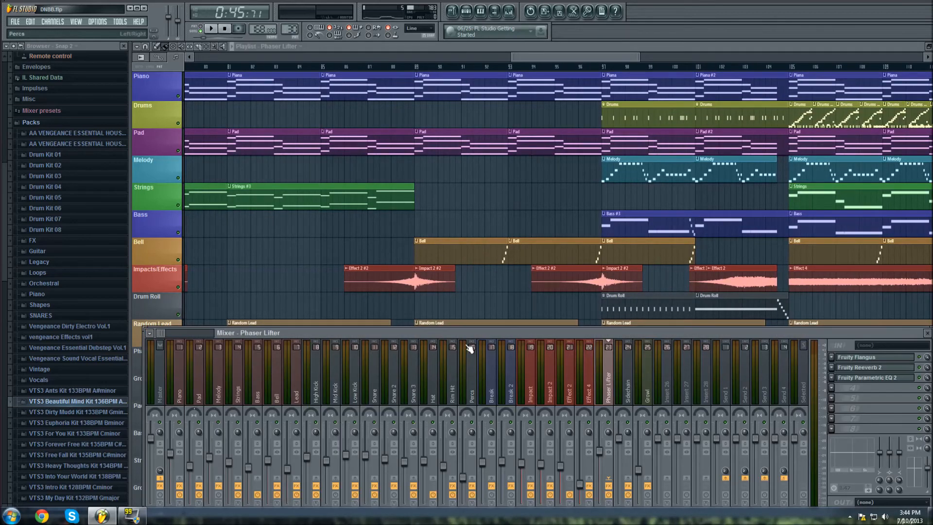
pyautogui.moveTo(210, 404); pyautogui.dragTo(278, 406)
pyautogui.click(299, 399)
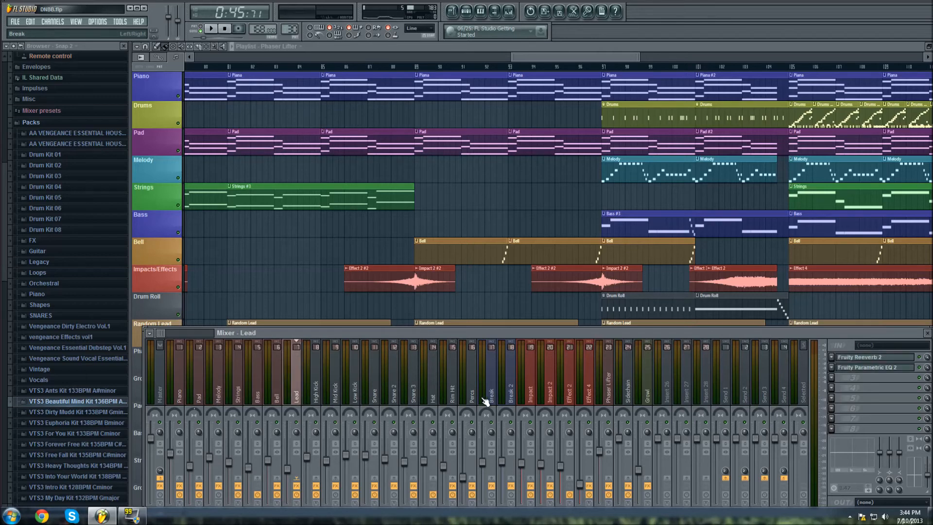
pyautogui.click(181, 395)
pyautogui.click(508, 403)
pyautogui.click(532, 401)
pyautogui.moveTo(551, 397); pyautogui.dragTo(578, 394)
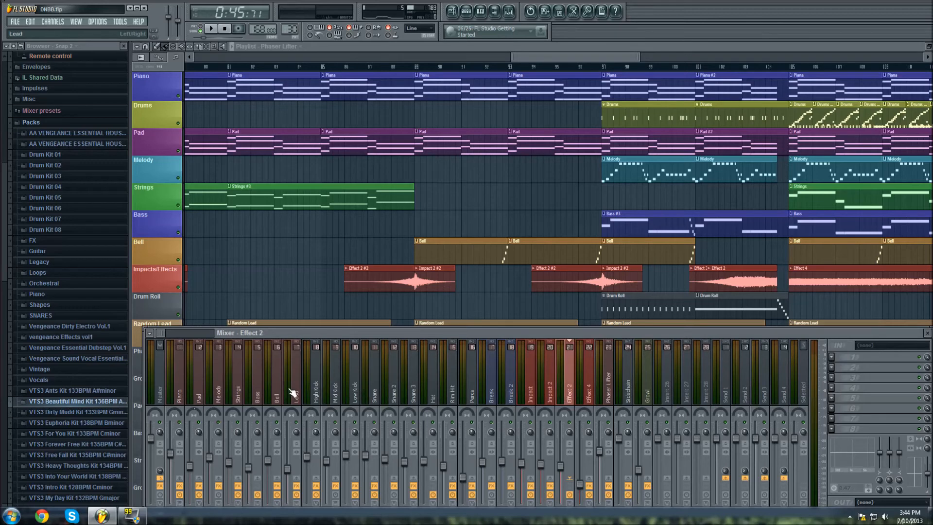
# Inspect the effect chains on the Master, High Kick and Mid Kick mixer tracks
pyautogui.click(160, 391)
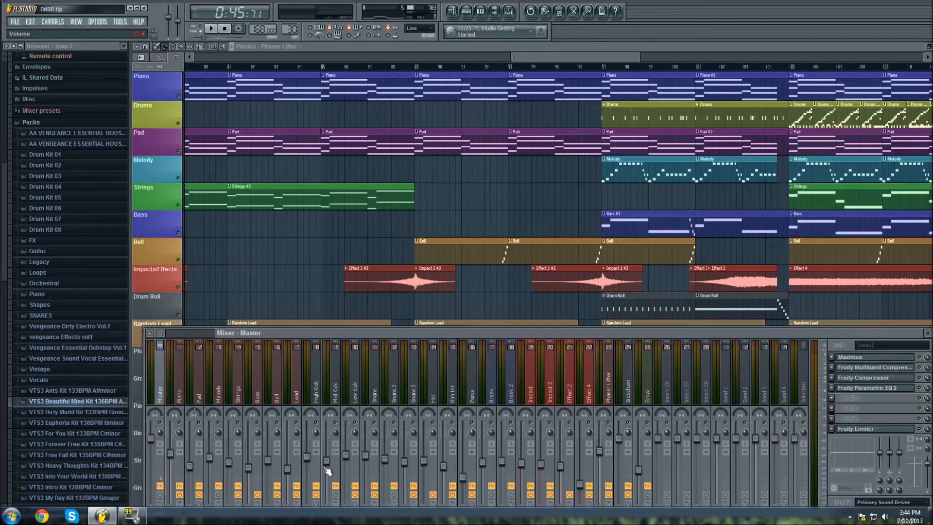
pyautogui.click(319, 401)
pyautogui.click(334, 396)
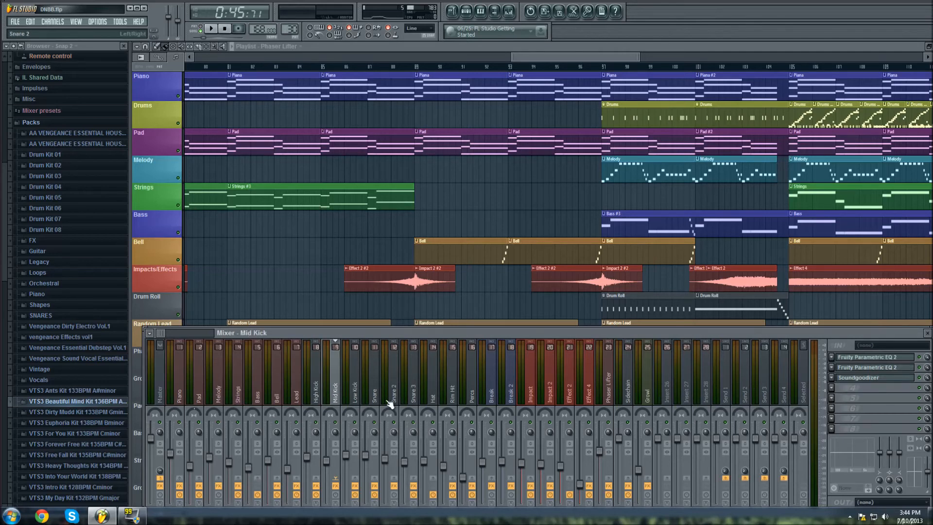
# Open the Drums pattern from the playlist and display its step sequencer together with the mixer
pyautogui.moveTo(624, 58); pyautogui.dragTo(425, 67)
pyautogui.doubleClick(457, 116)
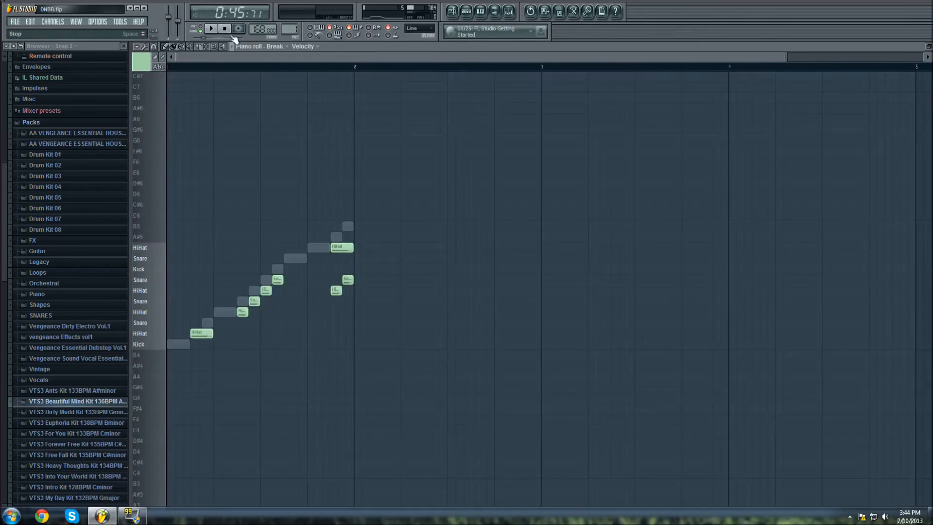
pyautogui.click(466, 15)
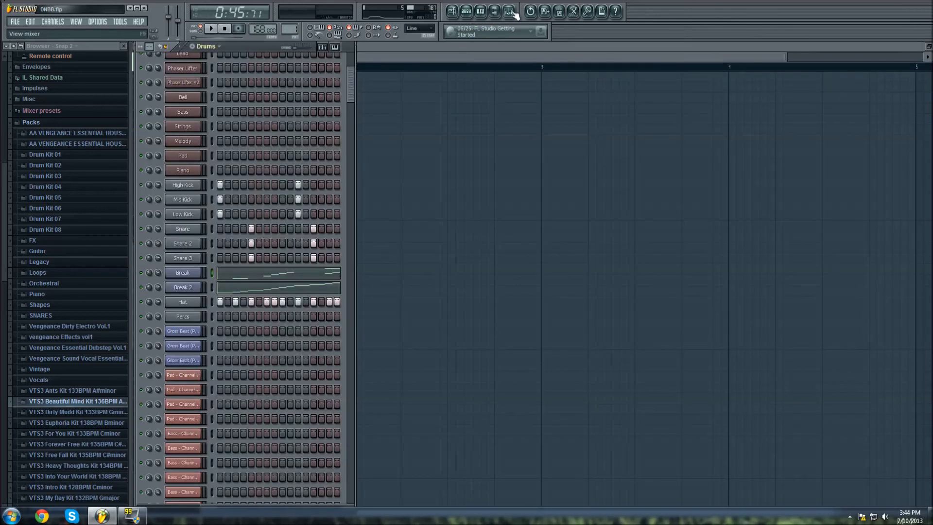
pyautogui.click(509, 12)
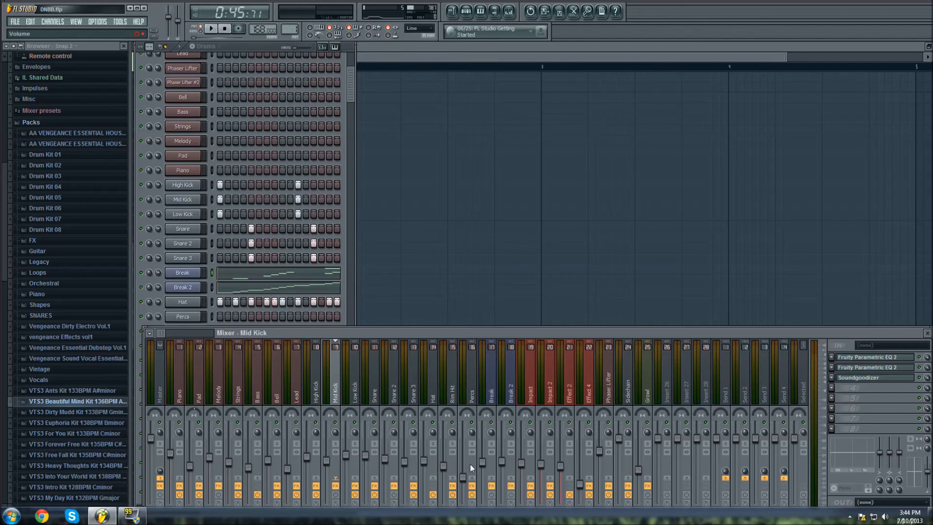
# Play the Drums pattern while checking the High Kick and Low Kick mixer tracks, and stop playback
pyautogui.press('space')
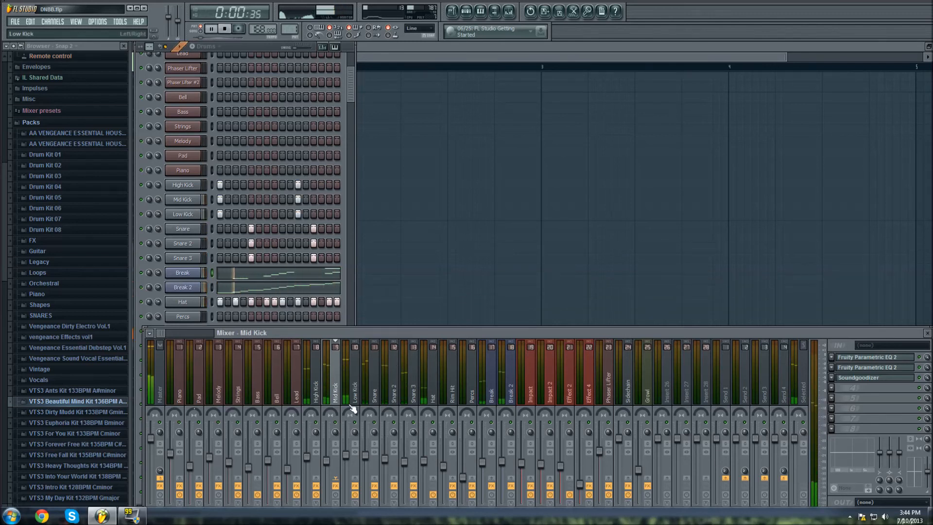
pyautogui.click(318, 396)
pyautogui.click(354, 401)
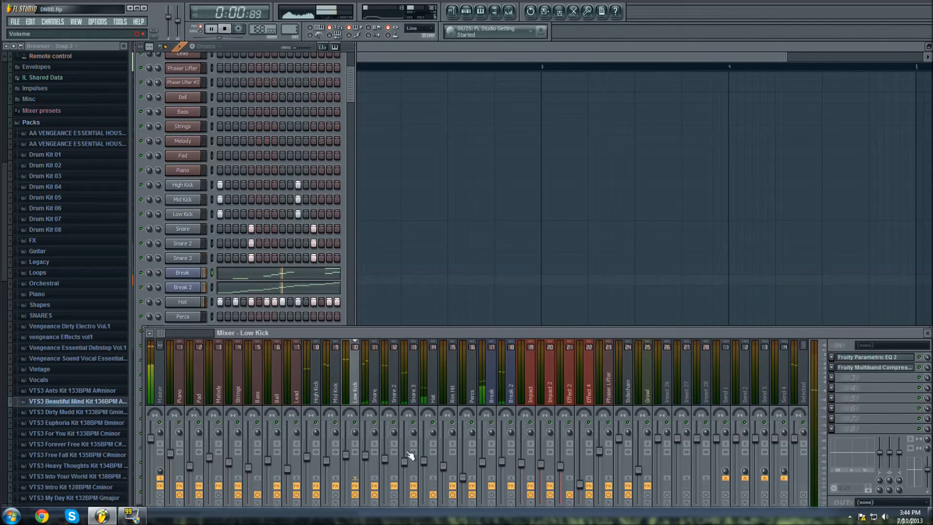
pyautogui.press('space')
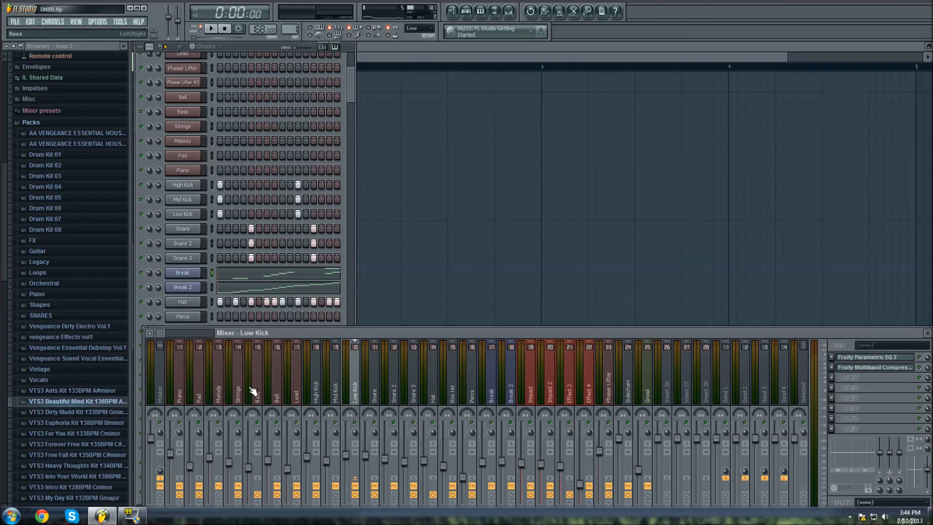
# Examine the Maximus, Fruity Multiband Compressor and Parametric EQ 2 effects on the Master track, and close their windows
pyautogui.click(159, 382)
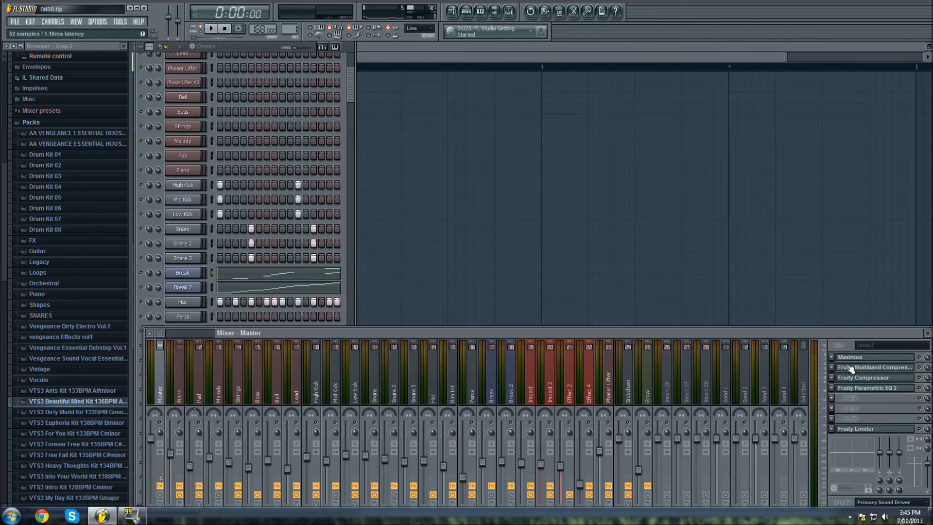
pyautogui.click(869, 358)
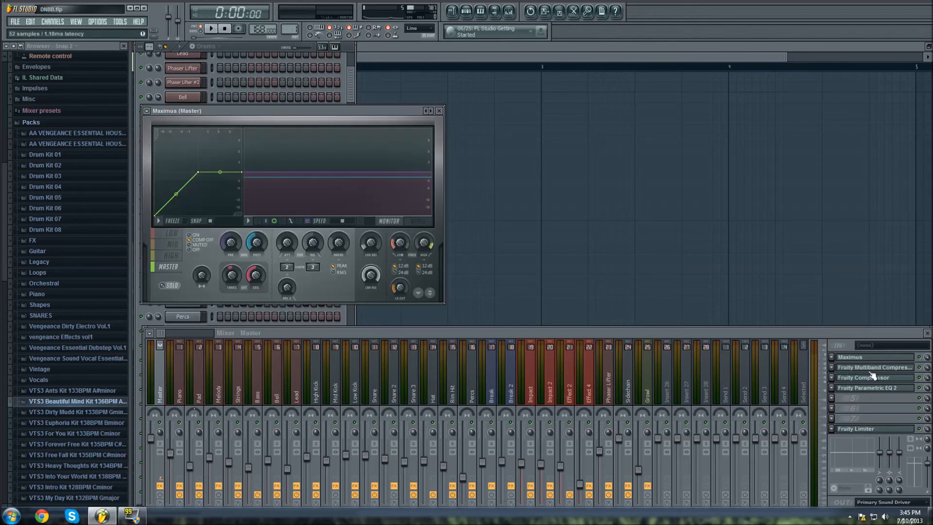
pyautogui.click(873, 369)
pyautogui.click(872, 387)
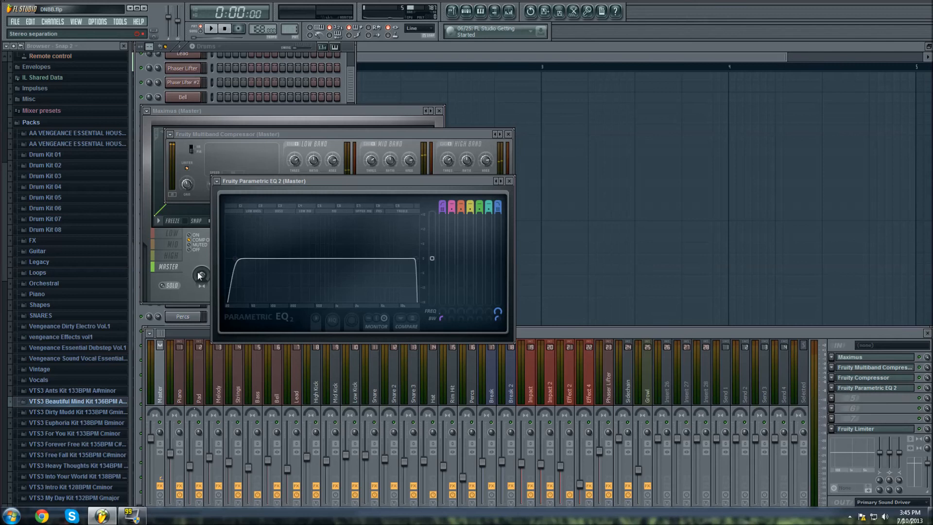
pyautogui.moveTo(245, 256); pyautogui.dragTo(283, 307)
pyautogui.moveTo(431, 275); pyautogui.dragTo(431, 259)
pyautogui.click(508, 180)
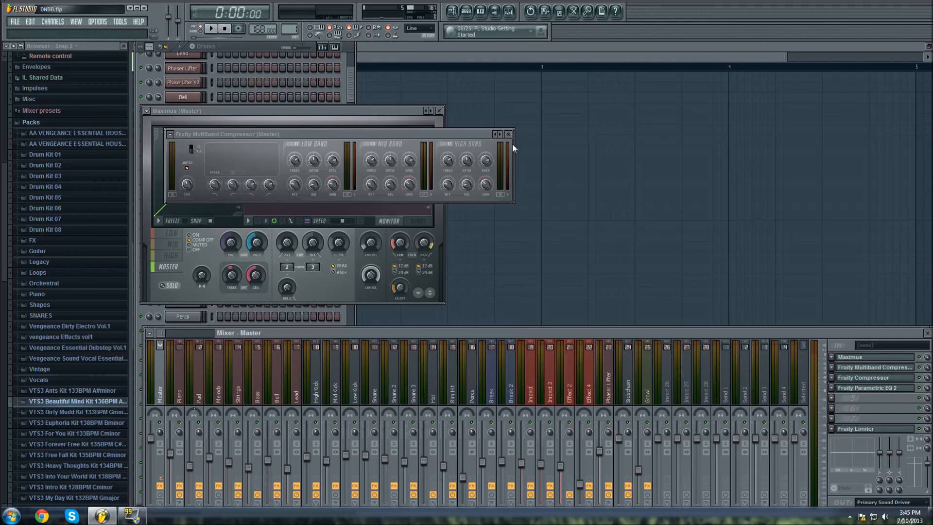
pyautogui.click(508, 134)
pyautogui.click(440, 112)
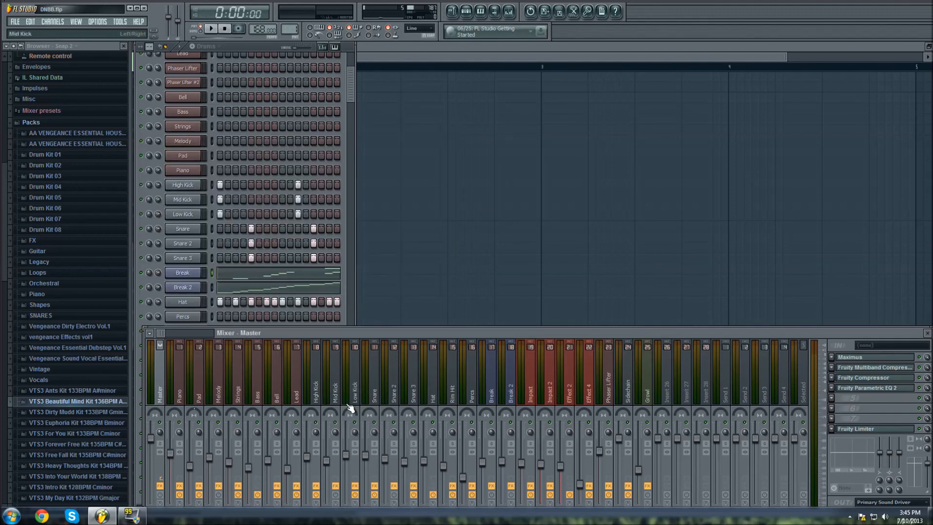
# Return to the playlist, place the playhead at bar 25 and look over the arrangement through the drop to the breakdown
pyautogui.click(452, 10)
pyautogui.moveTo(388, 60); pyautogui.dragTo(349, 86)
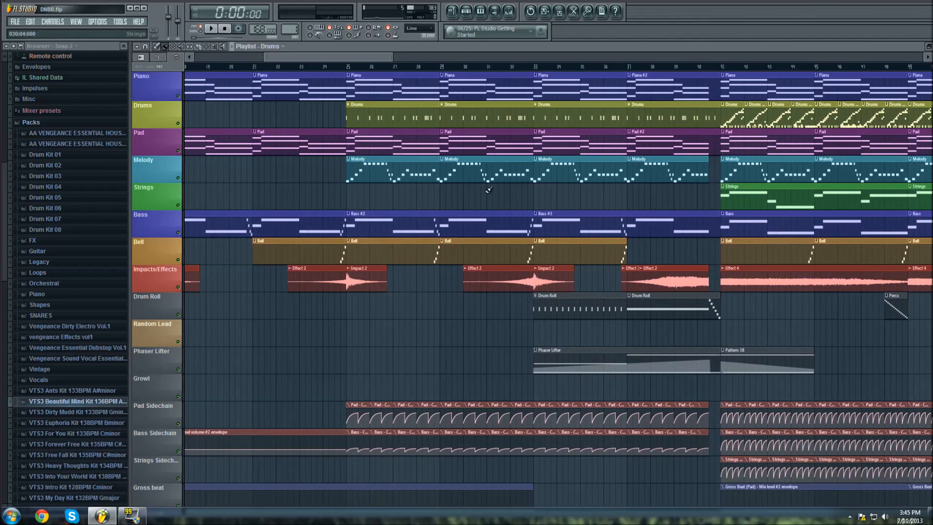
pyautogui.click(372, 63)
pyautogui.click(350, 62)
pyautogui.moveTo(334, 55); pyautogui.dragTo(462, 93)
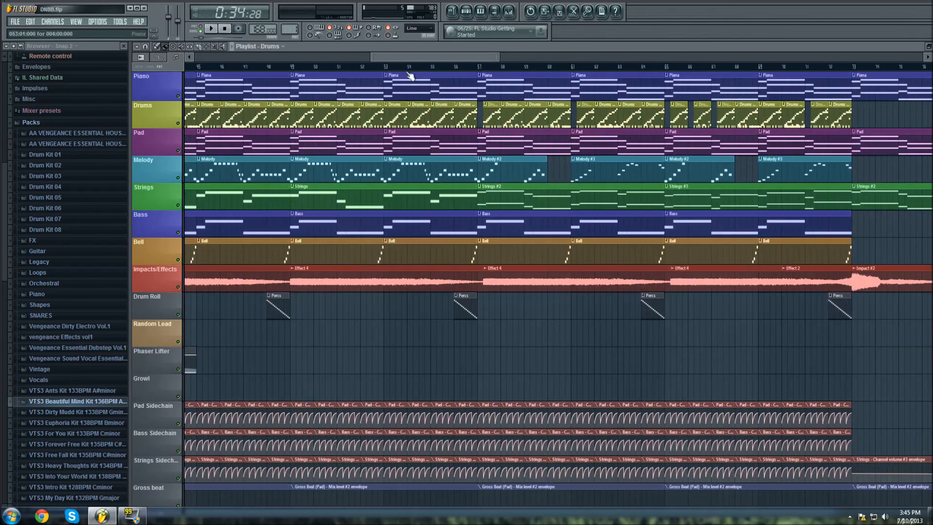
pyautogui.moveTo(398, 56); pyautogui.dragTo(371, 75)
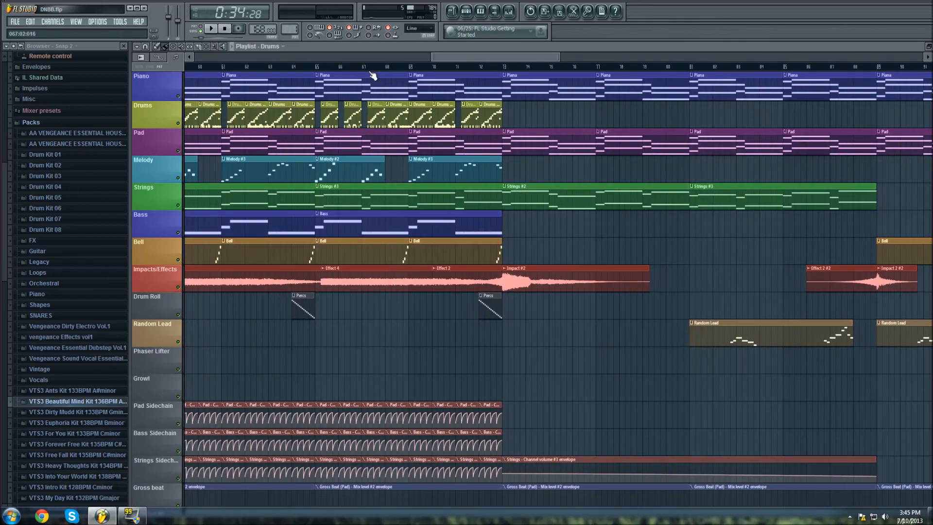